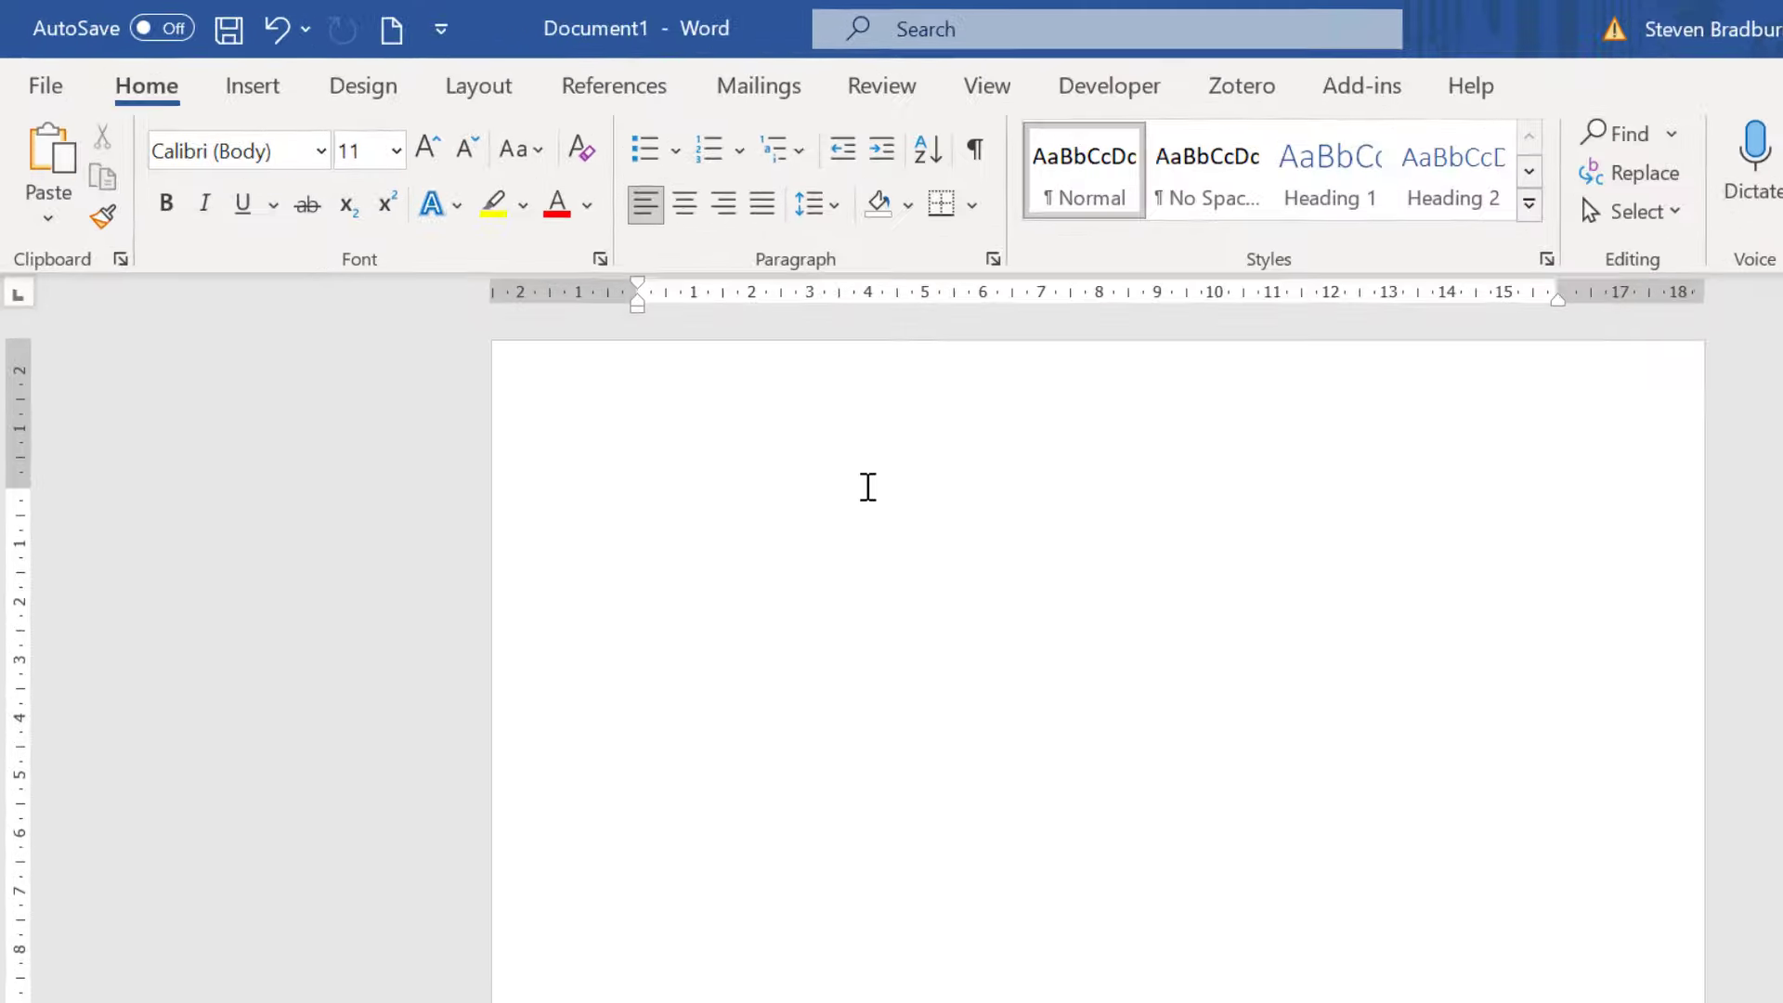
# Step: Show the Page Color choices from the Design tab's Page Background group
pyautogui.click(313, 78)
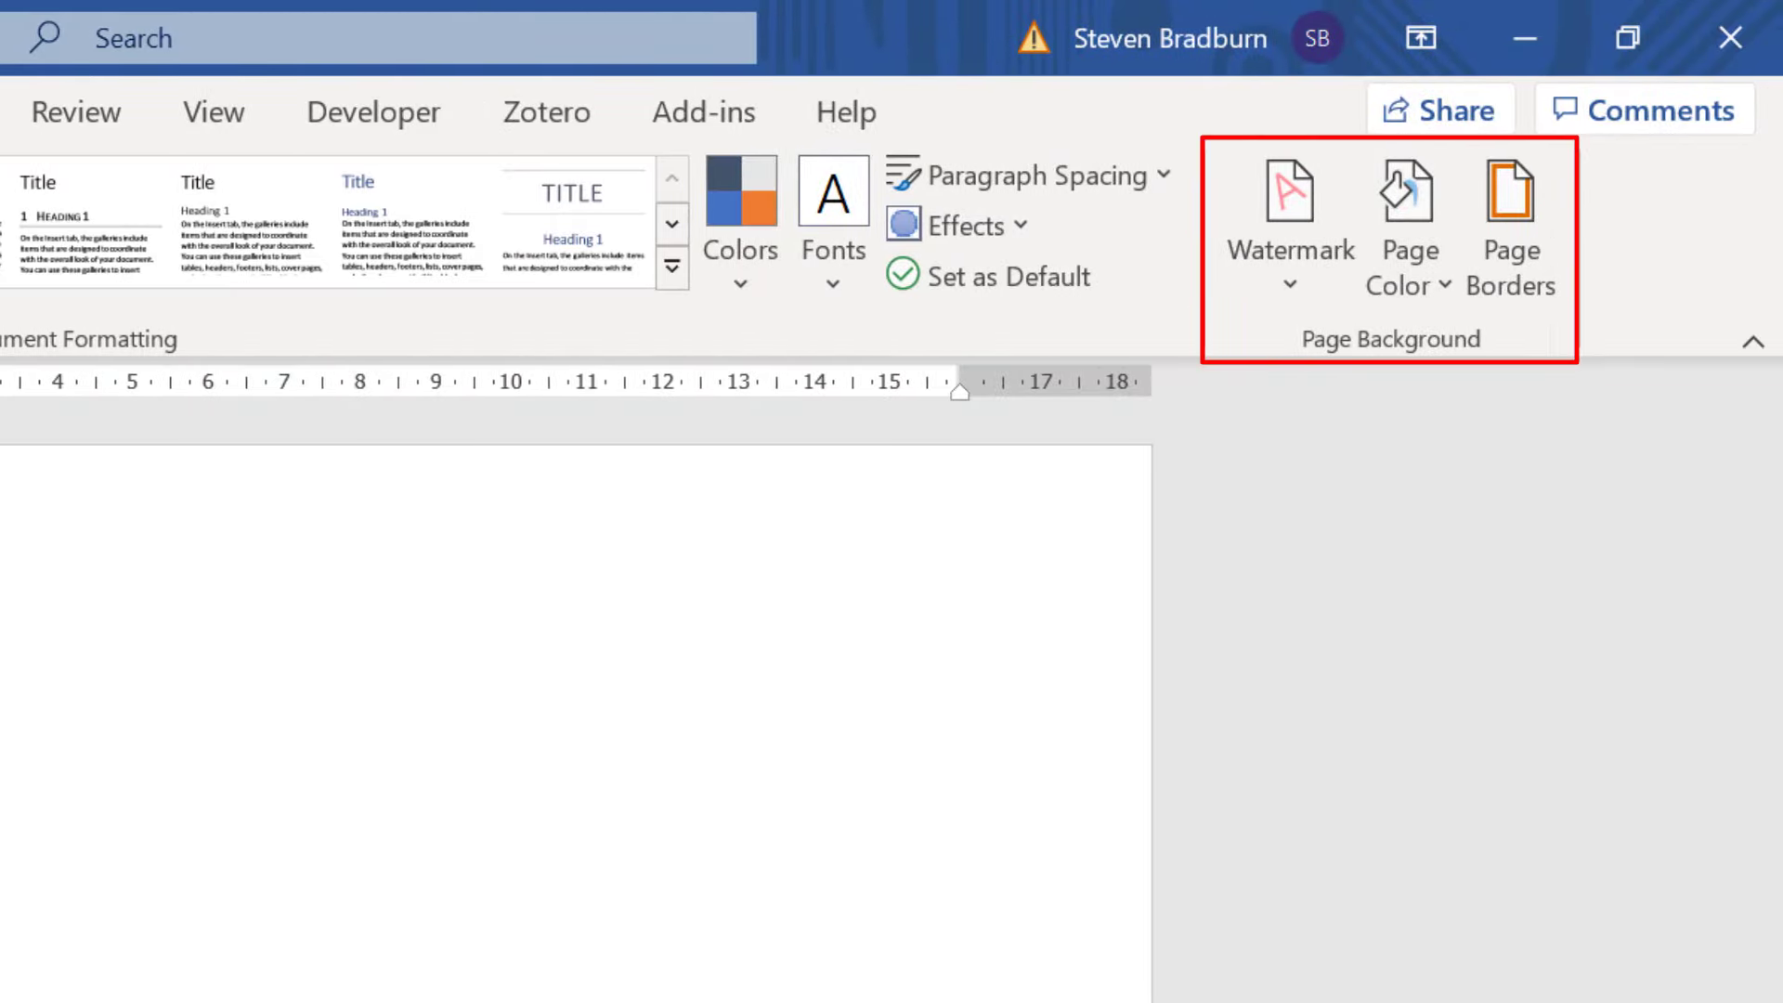
pyautogui.click(1441, 276)
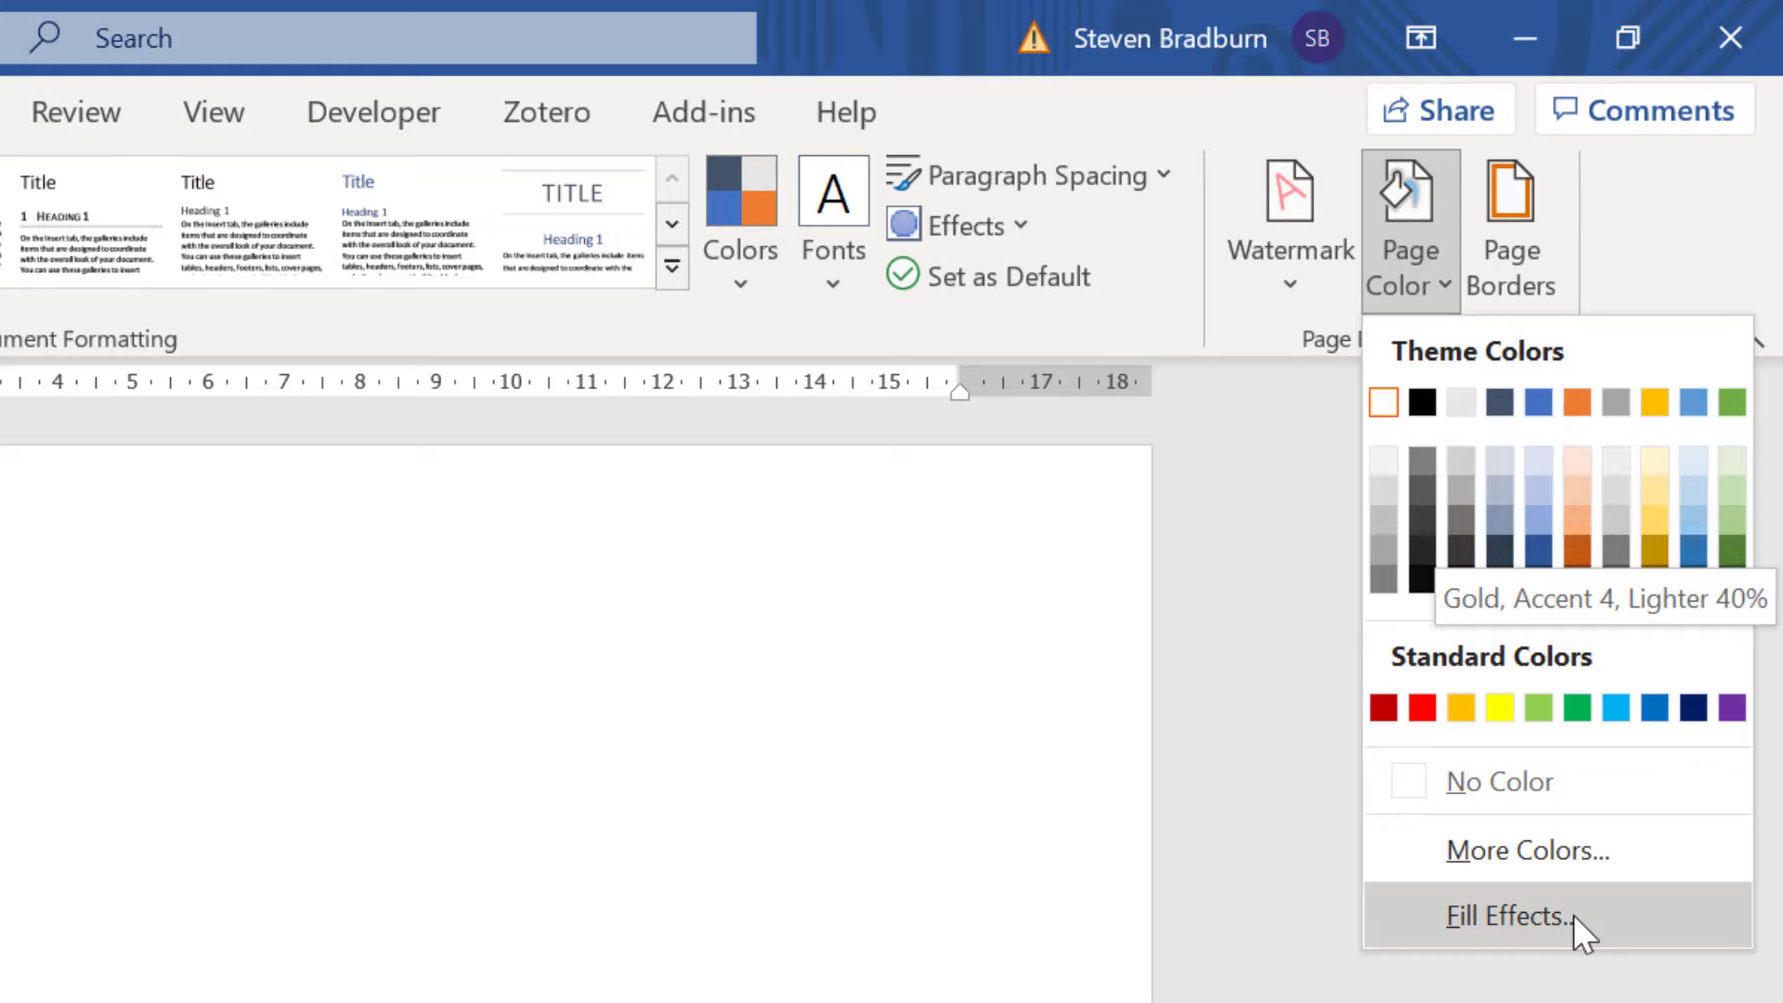
# Step: Open Fill Effects and move past the Texture and Pattern pages to the Picture page
pyautogui.click(1573, 915)
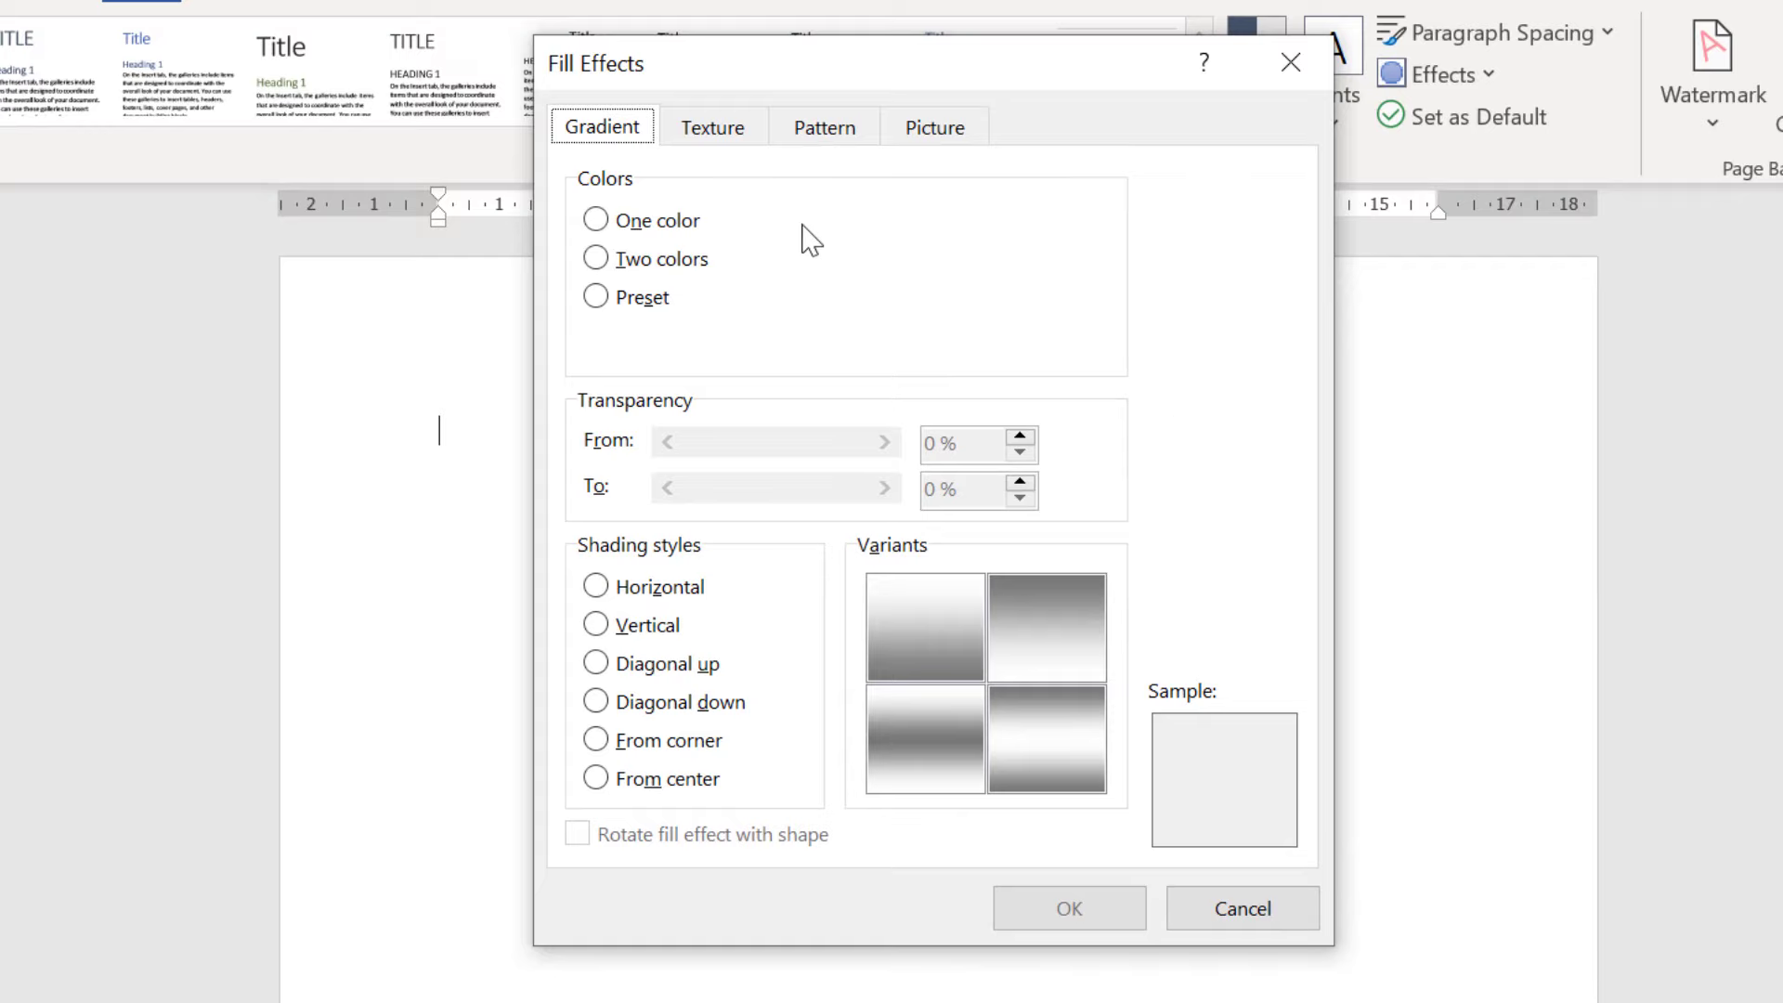
pyautogui.click(741, 138)
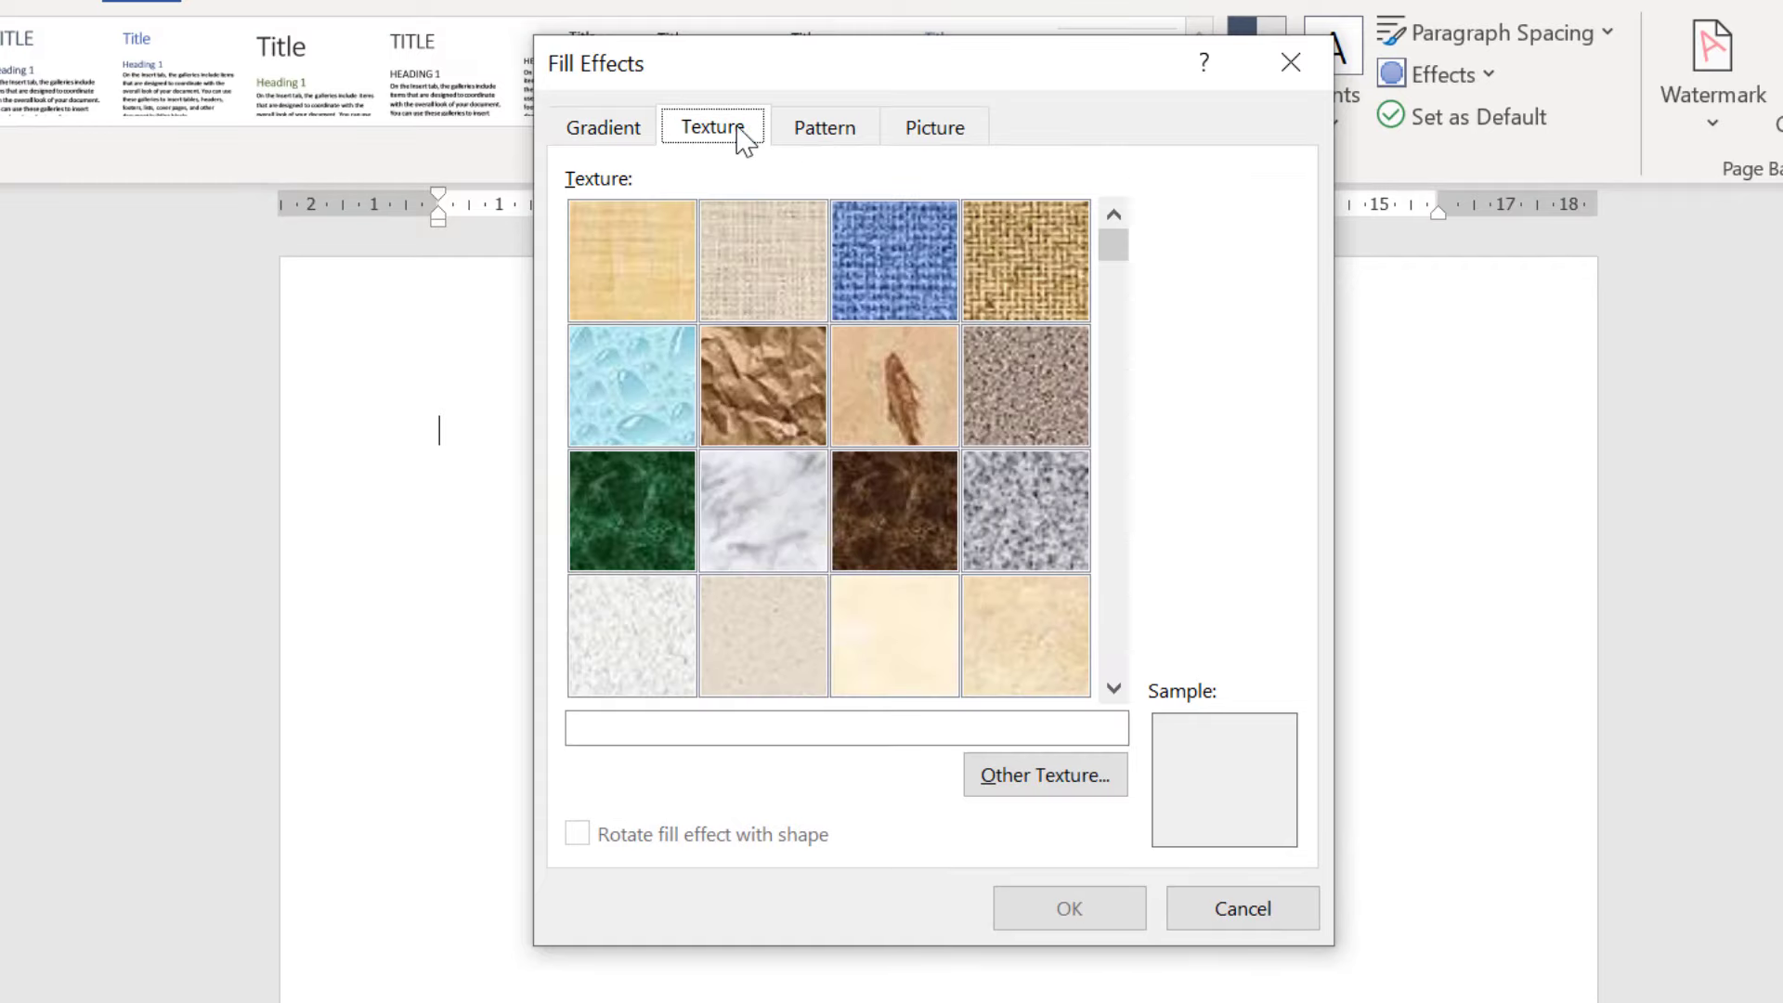
pyautogui.click(826, 140)
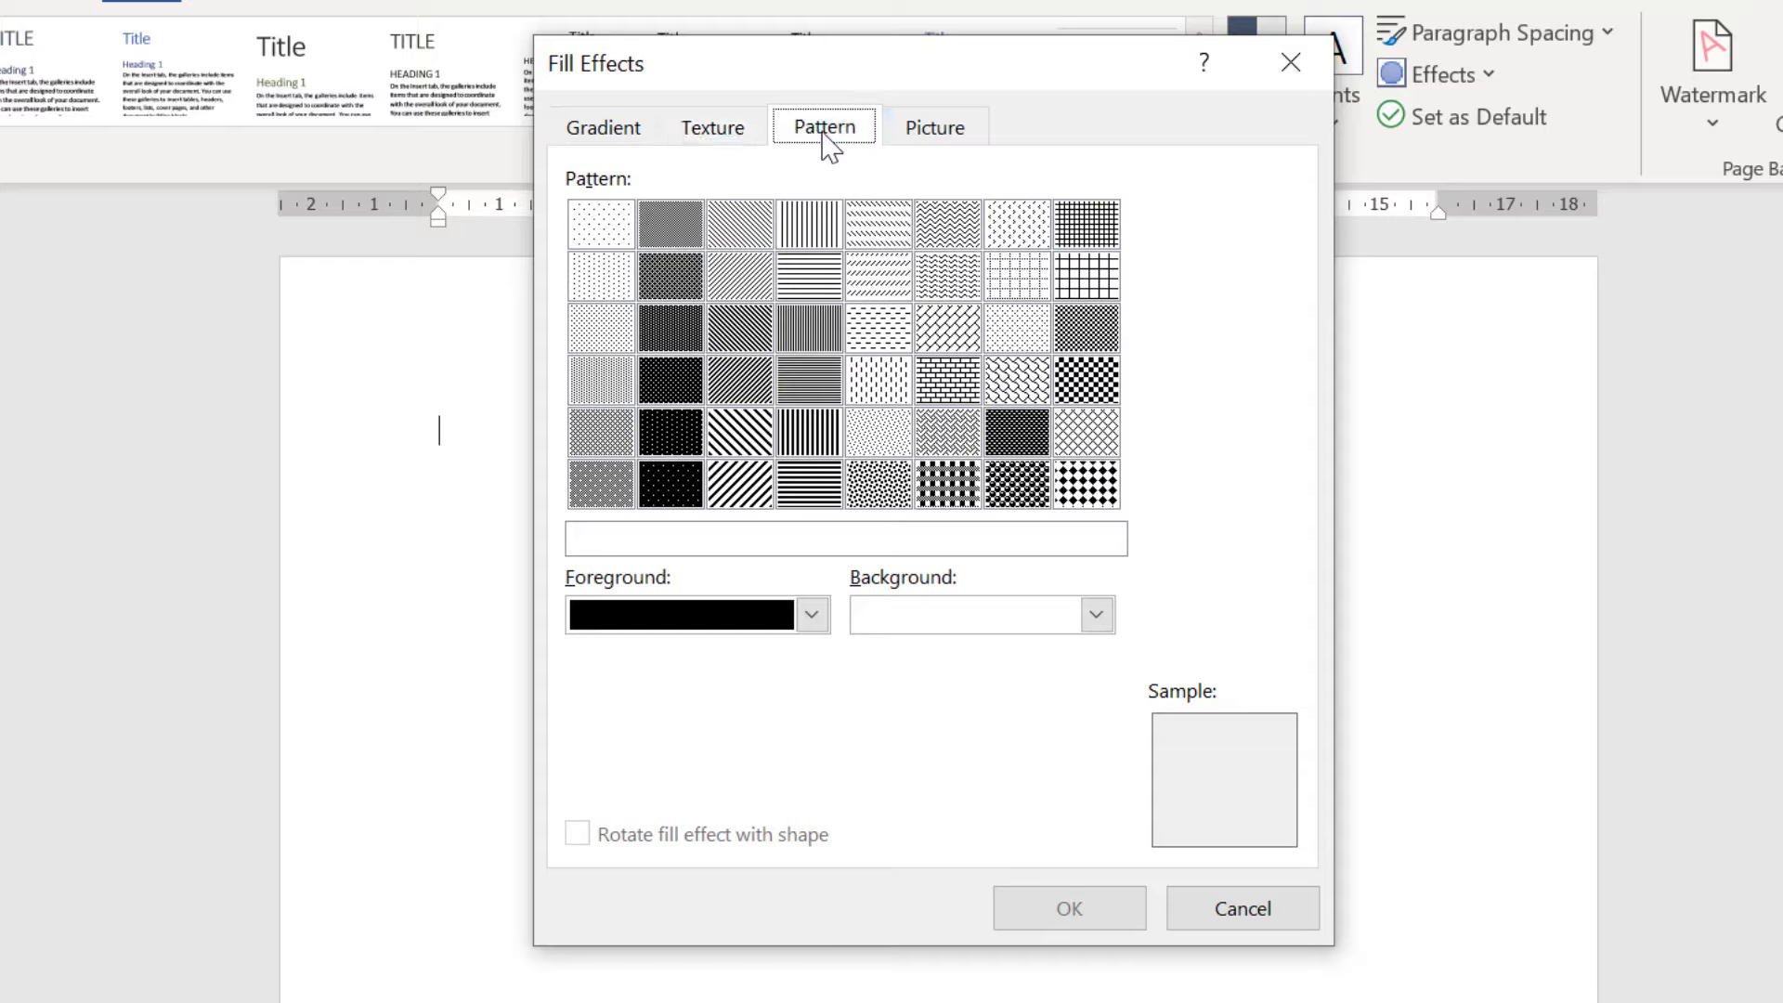
pyautogui.click(948, 130)
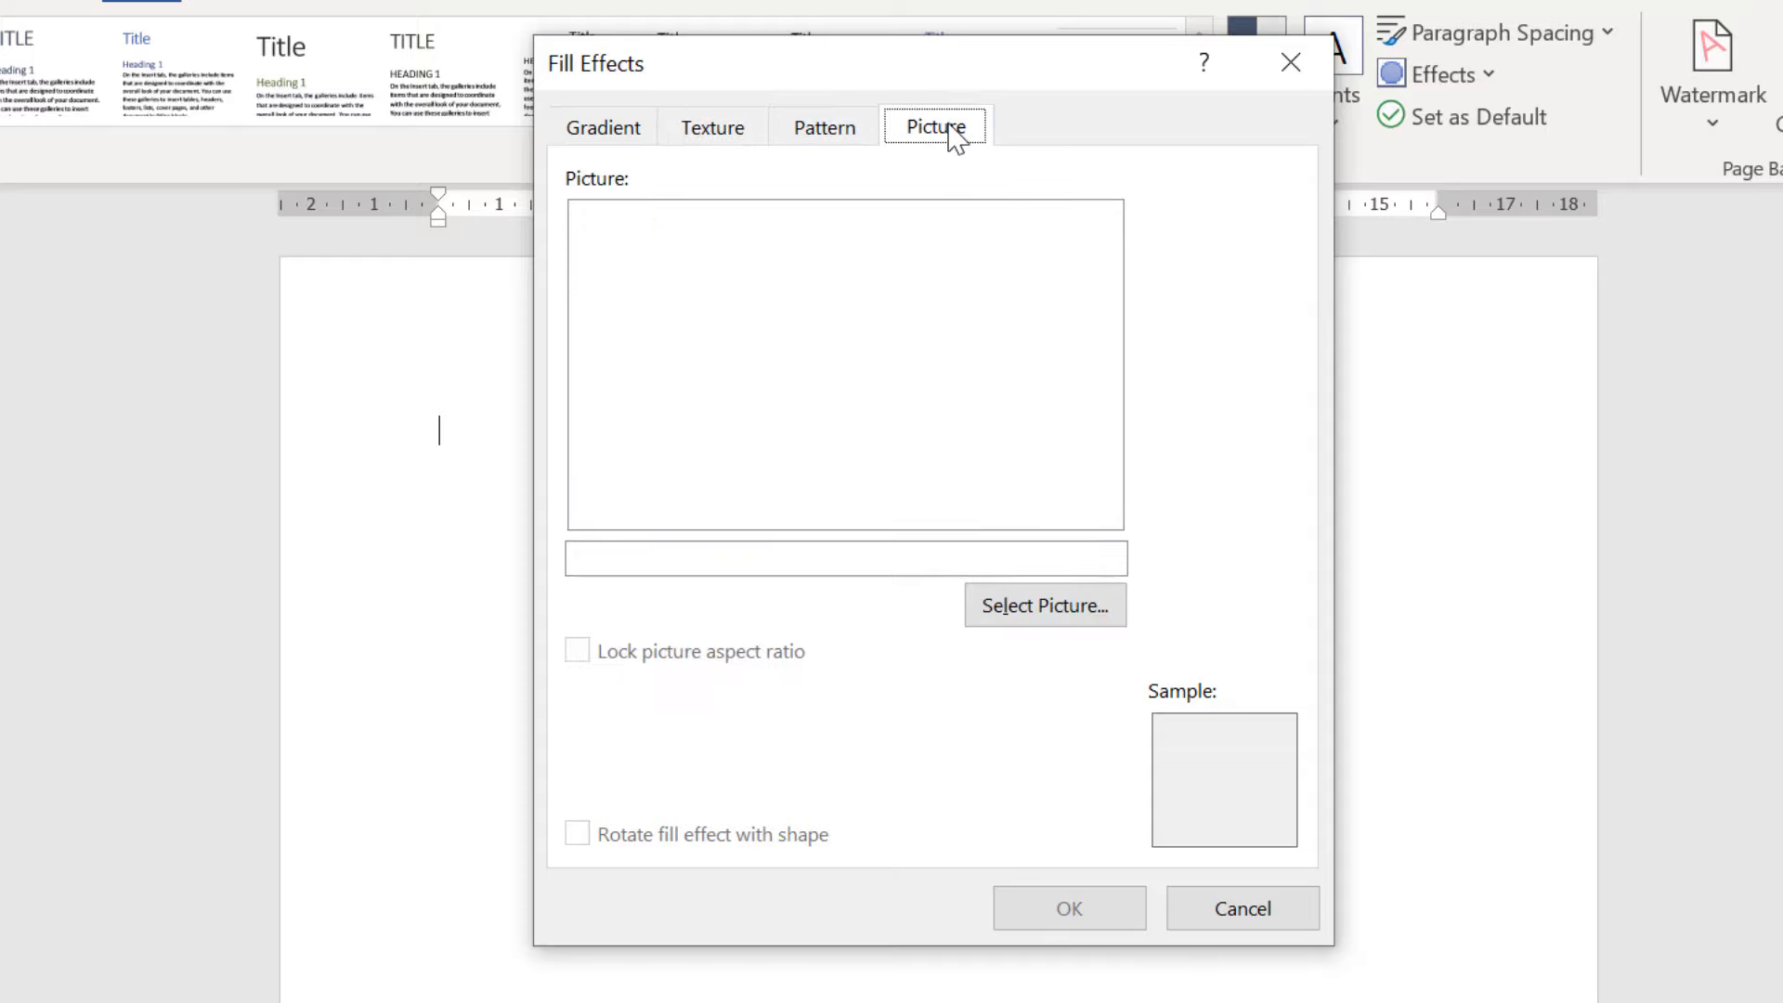
# Step: Insert pexels-dlkr-5676470.jpg from a file as the Fill Effects background picture
pyautogui.click(1010, 606)
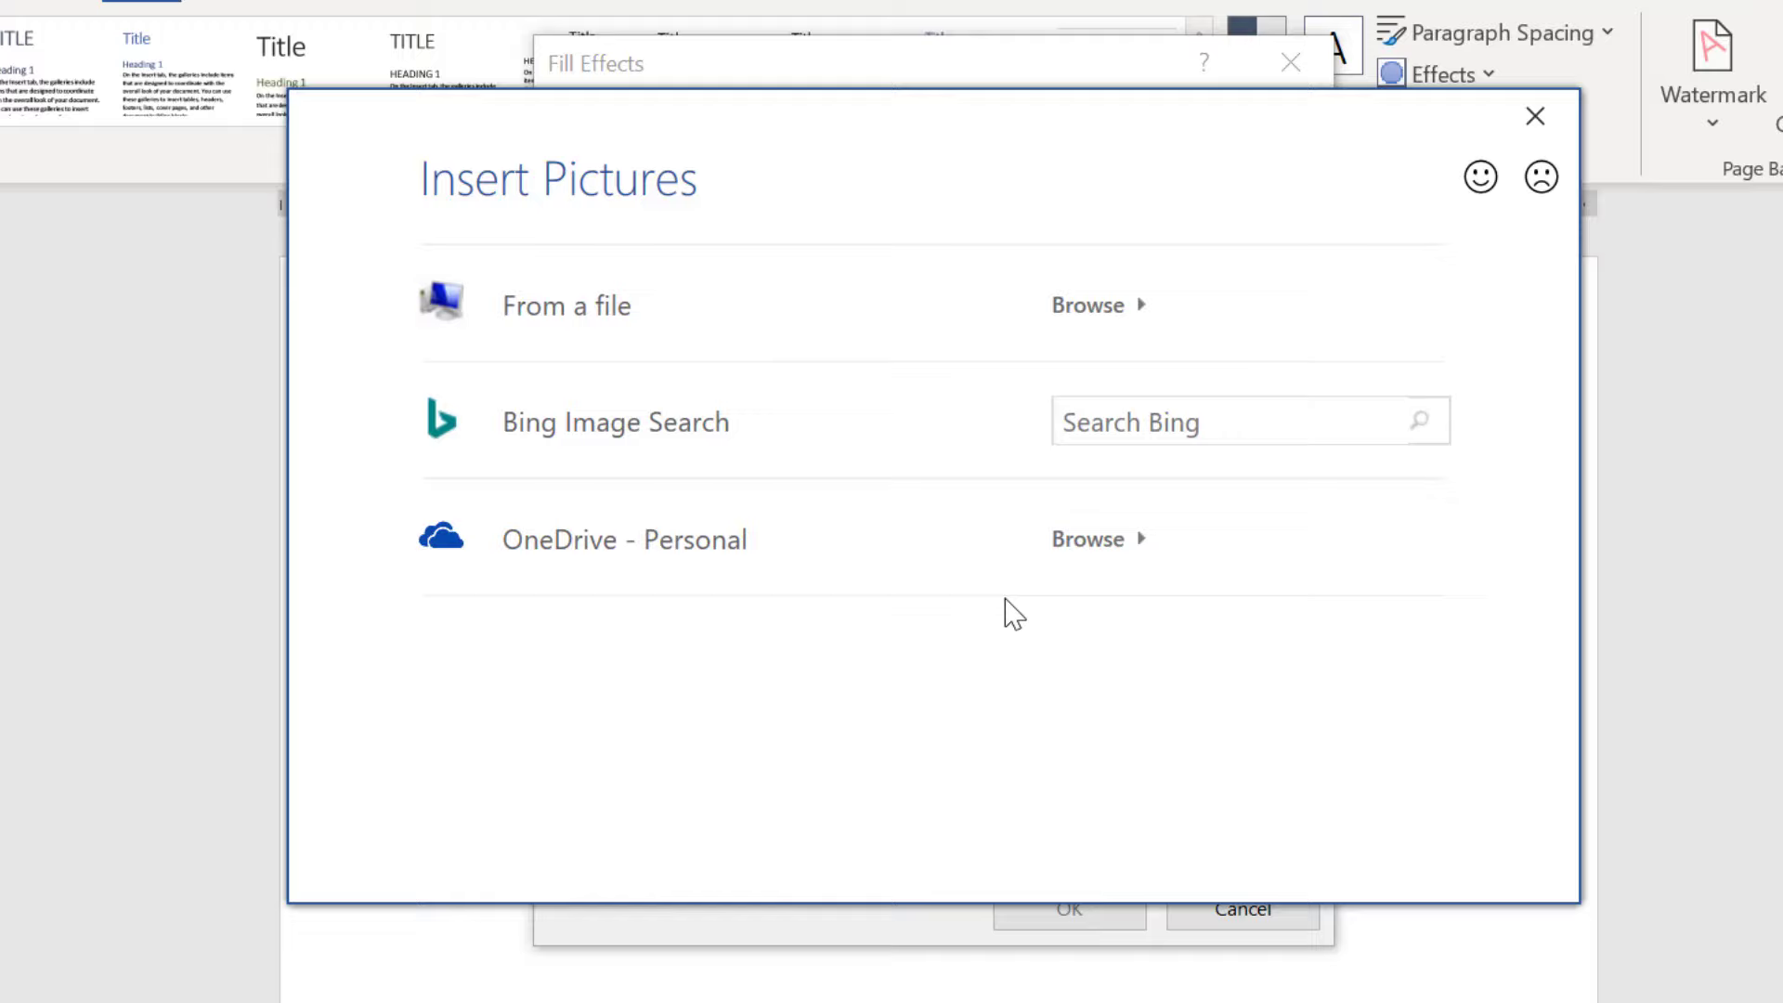
pyautogui.click(724, 335)
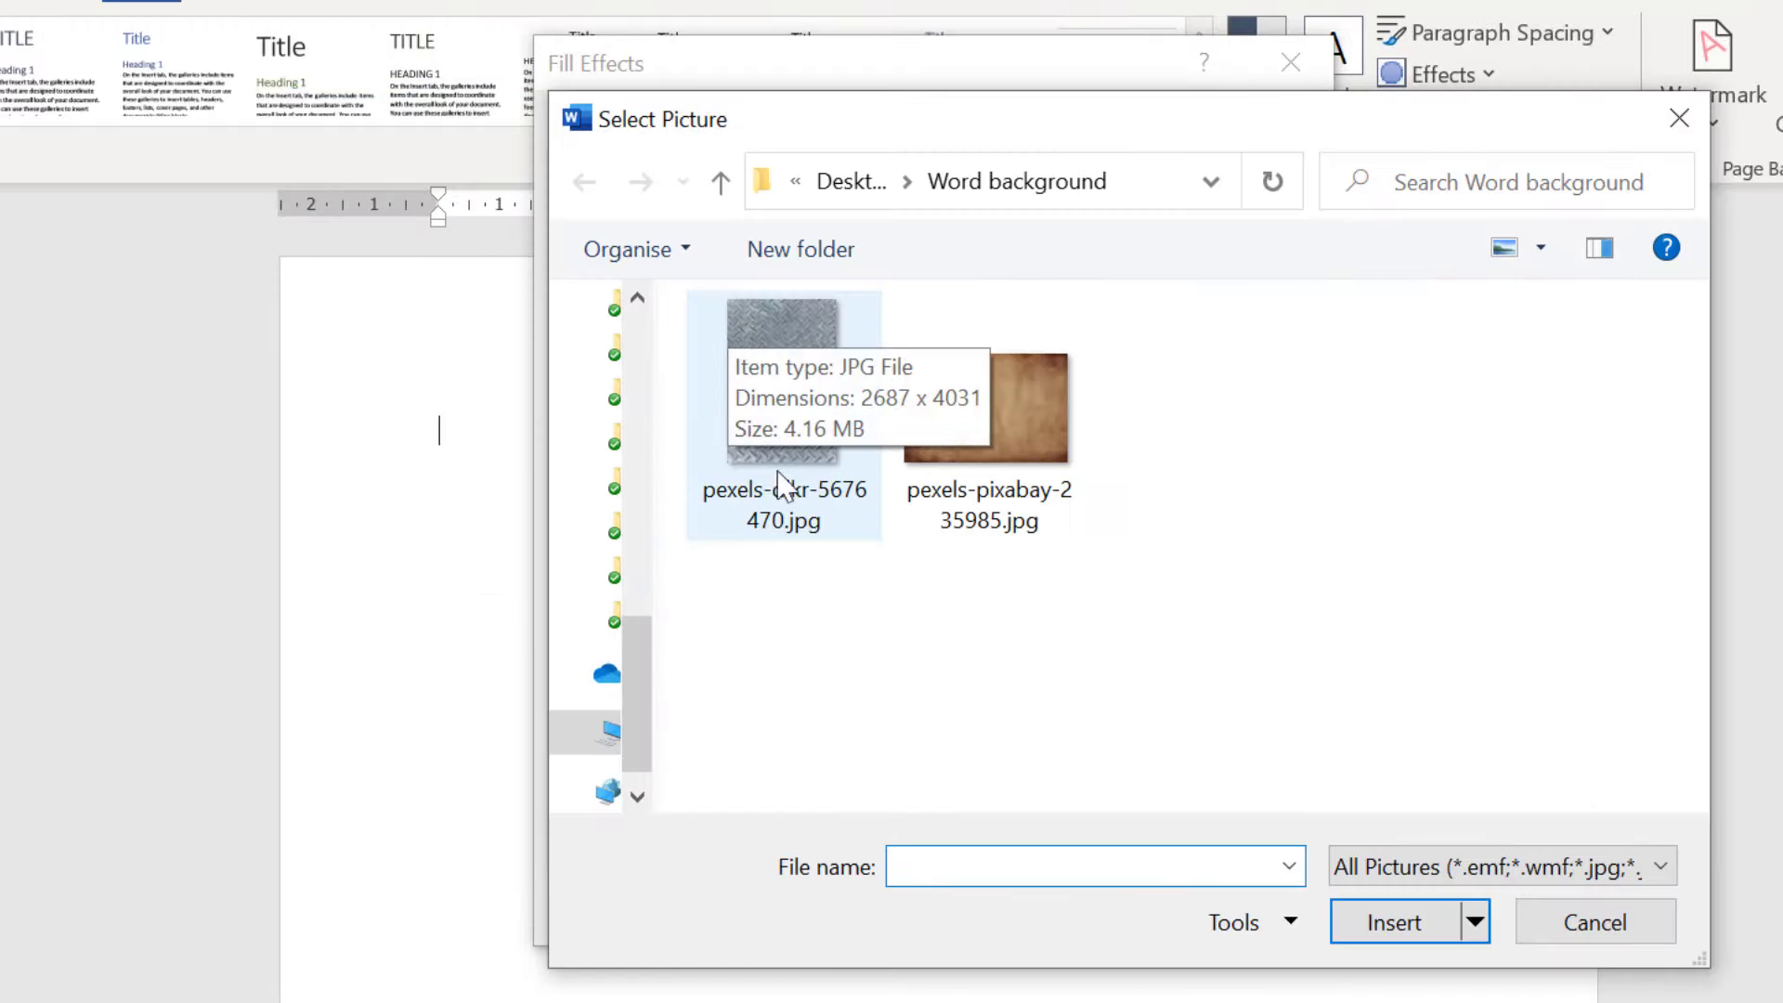
pyautogui.click(795, 475)
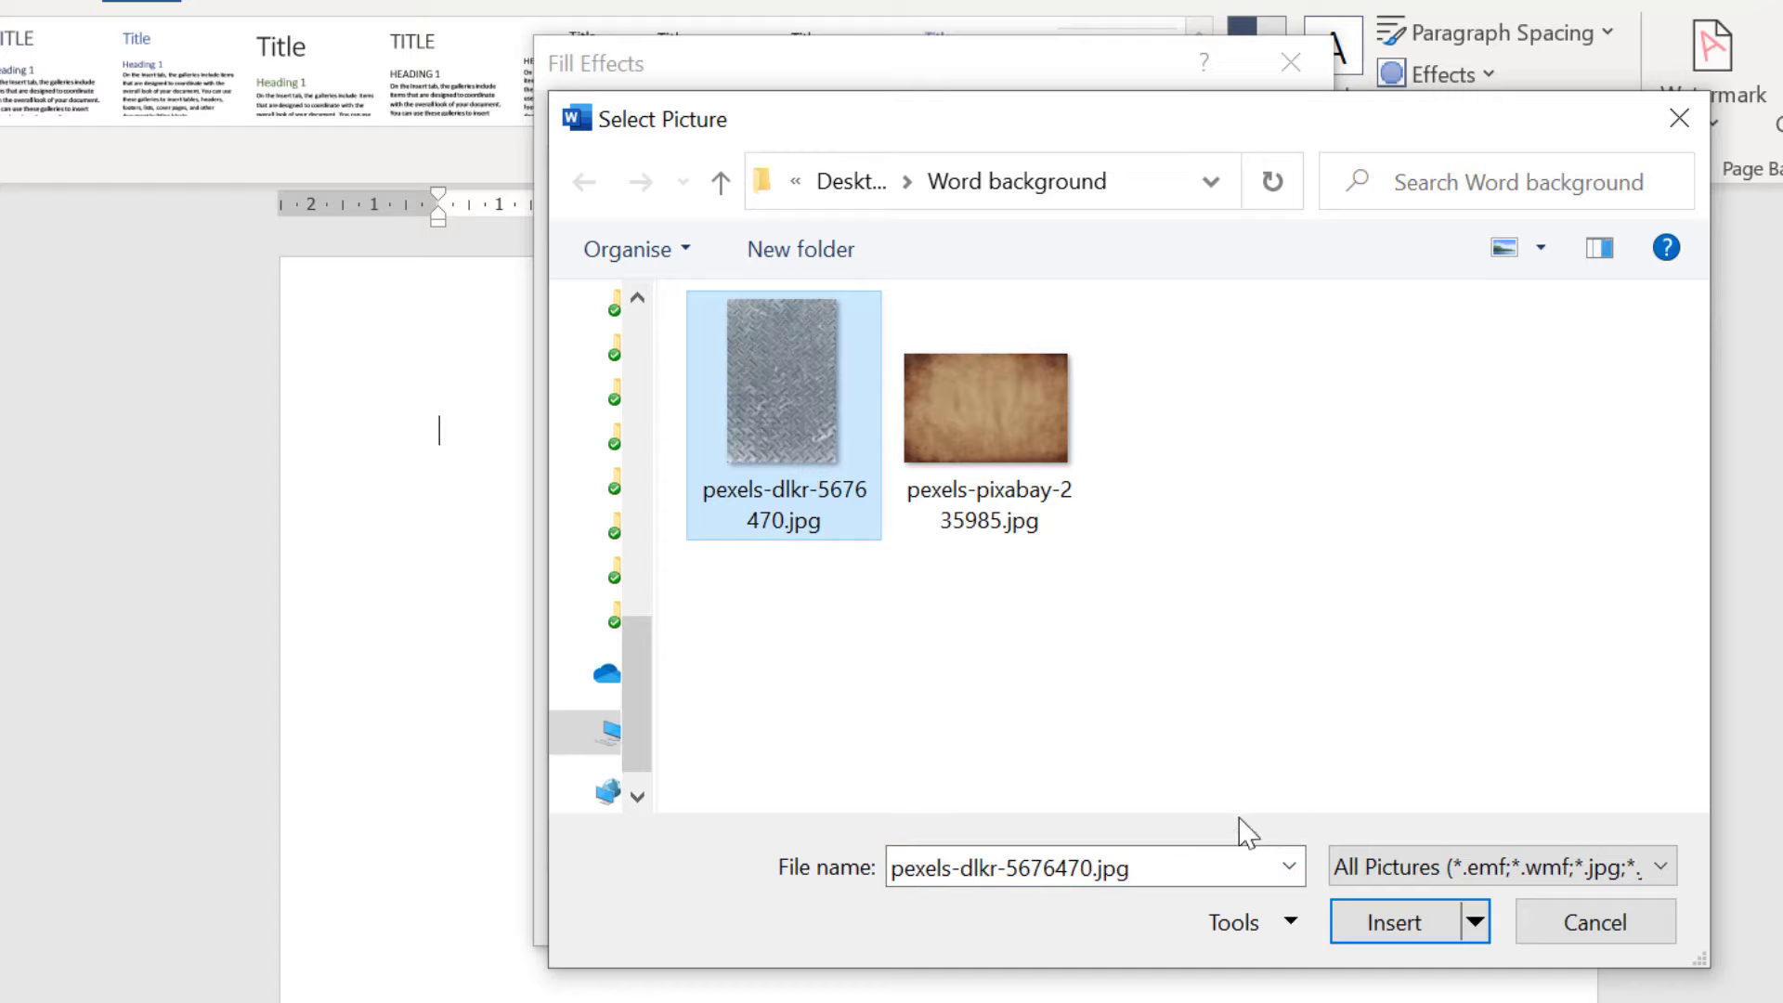
pyautogui.click(1343, 919)
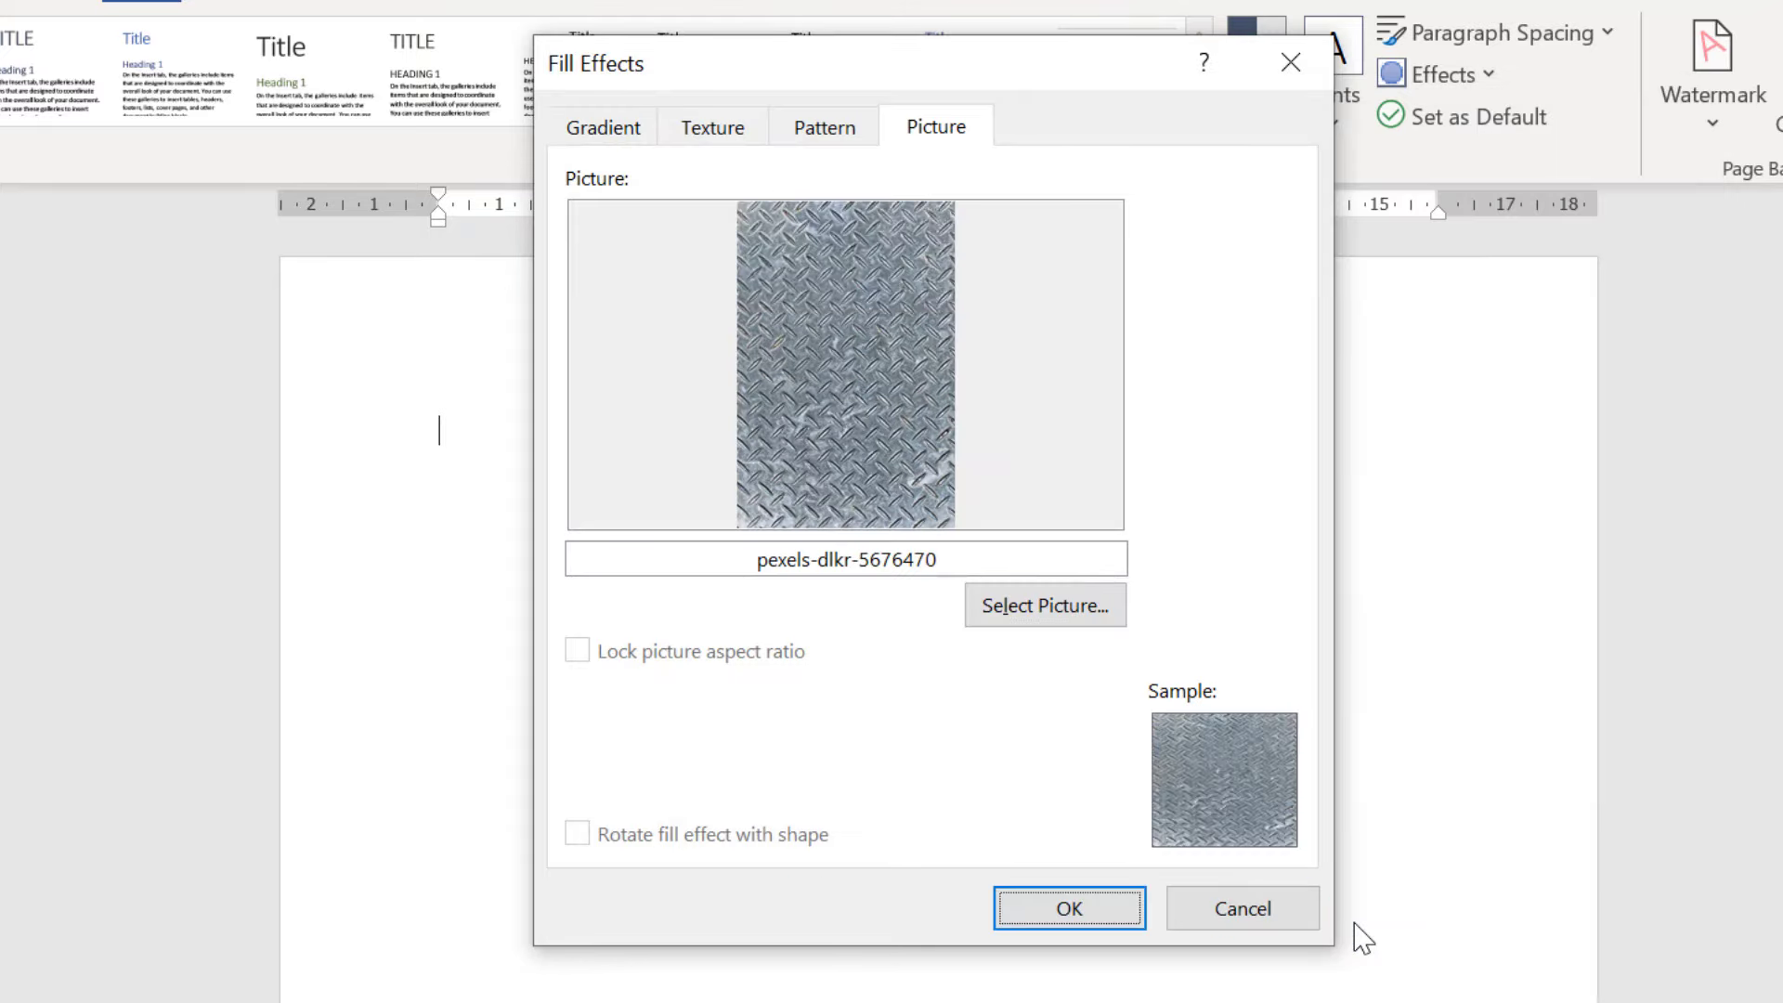
# Step: Apply the diamond-plate metal picture as the page background and scroll to check it
pyautogui.click(1094, 909)
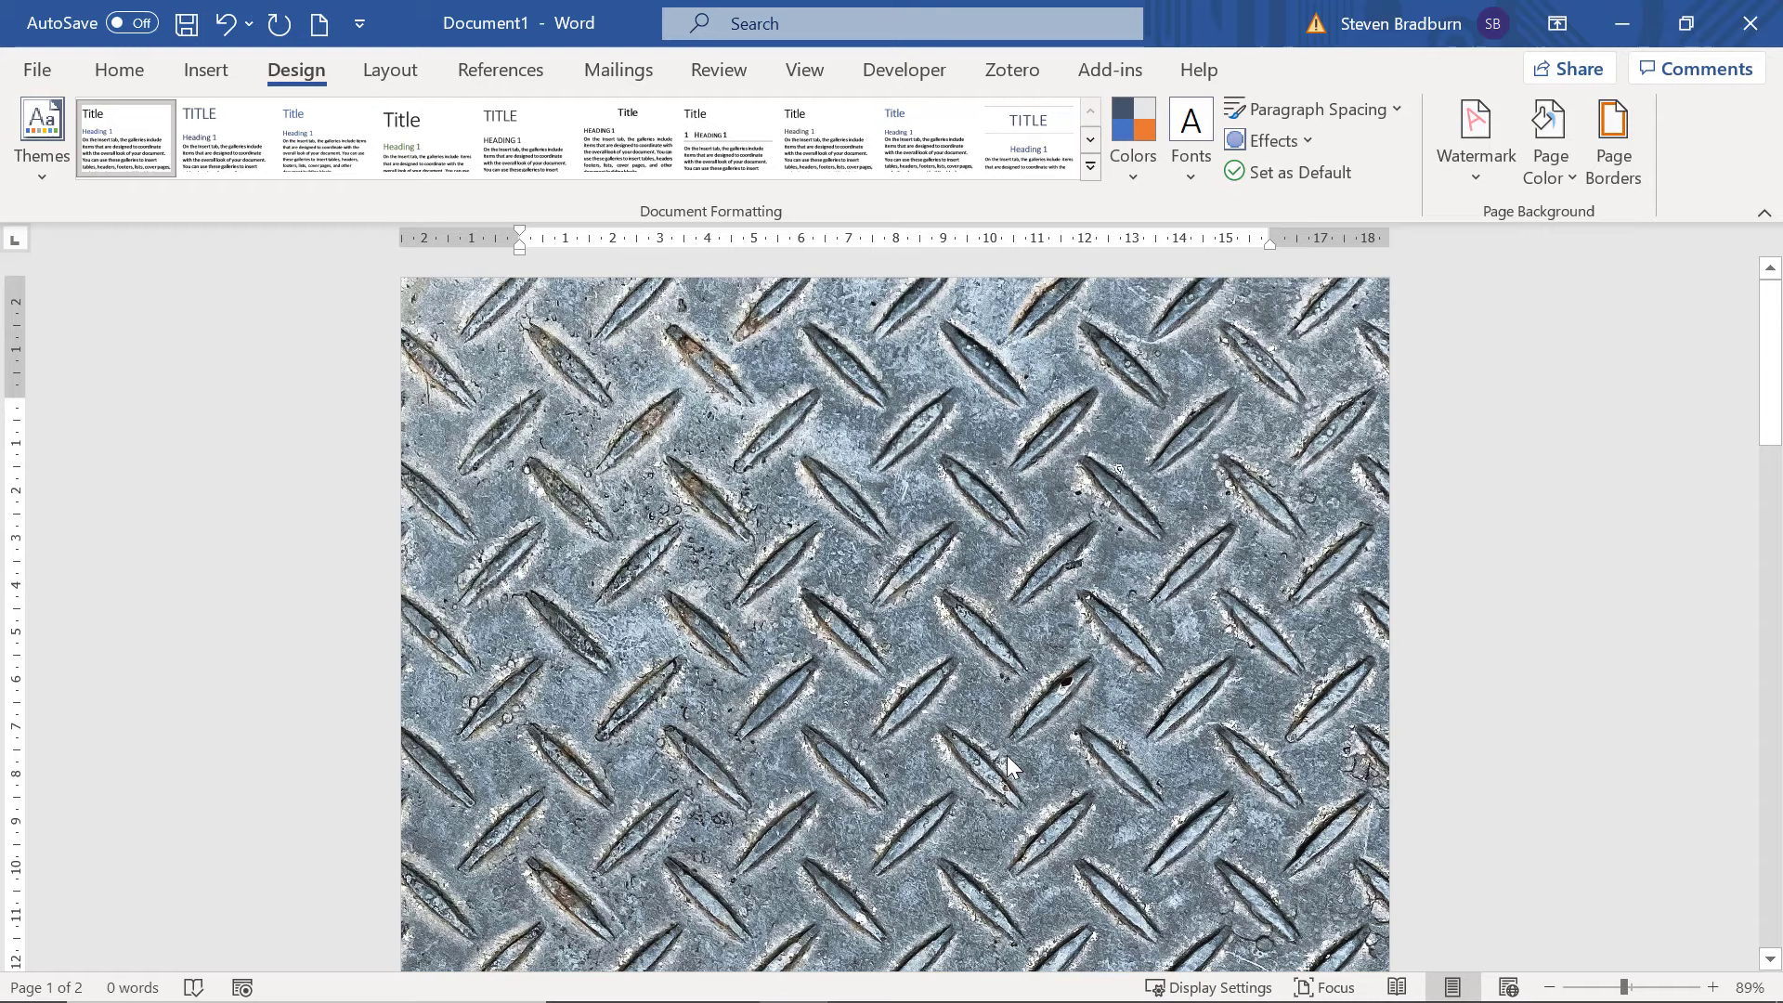
pyautogui.scroll(-5, 1002, 754)
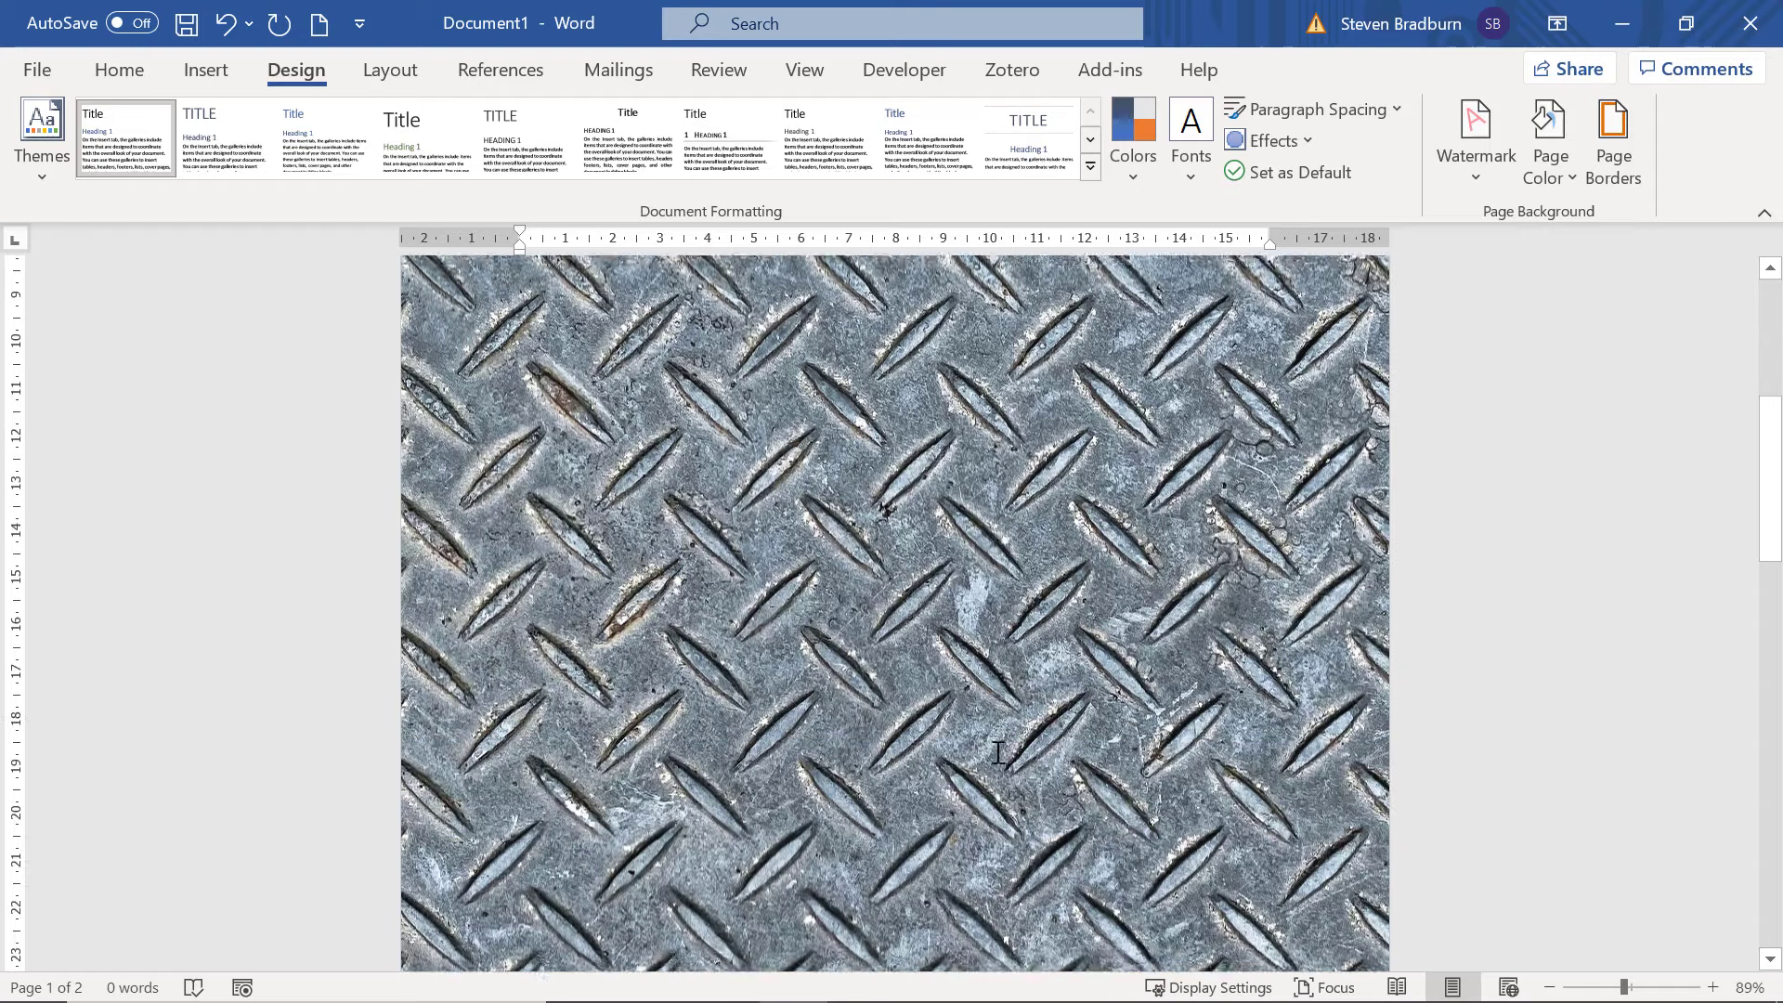
pyautogui.scroll(5, 998, 752)
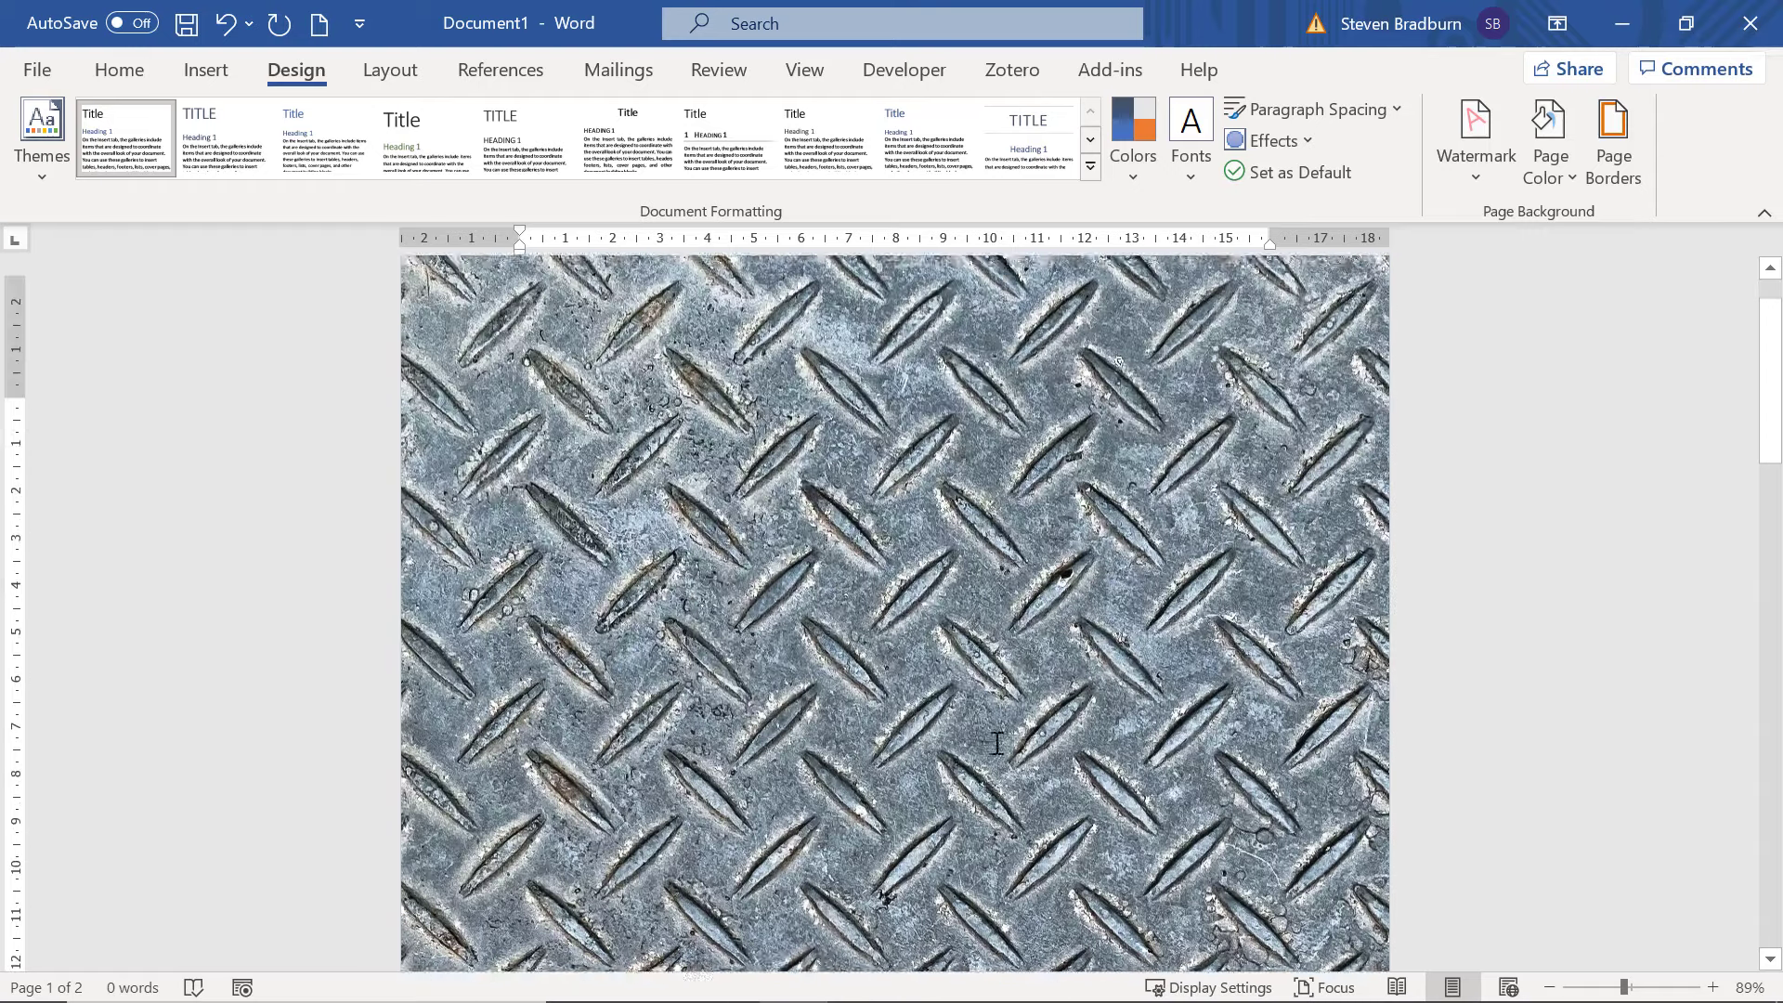
pyautogui.scroll(2, 997, 743)
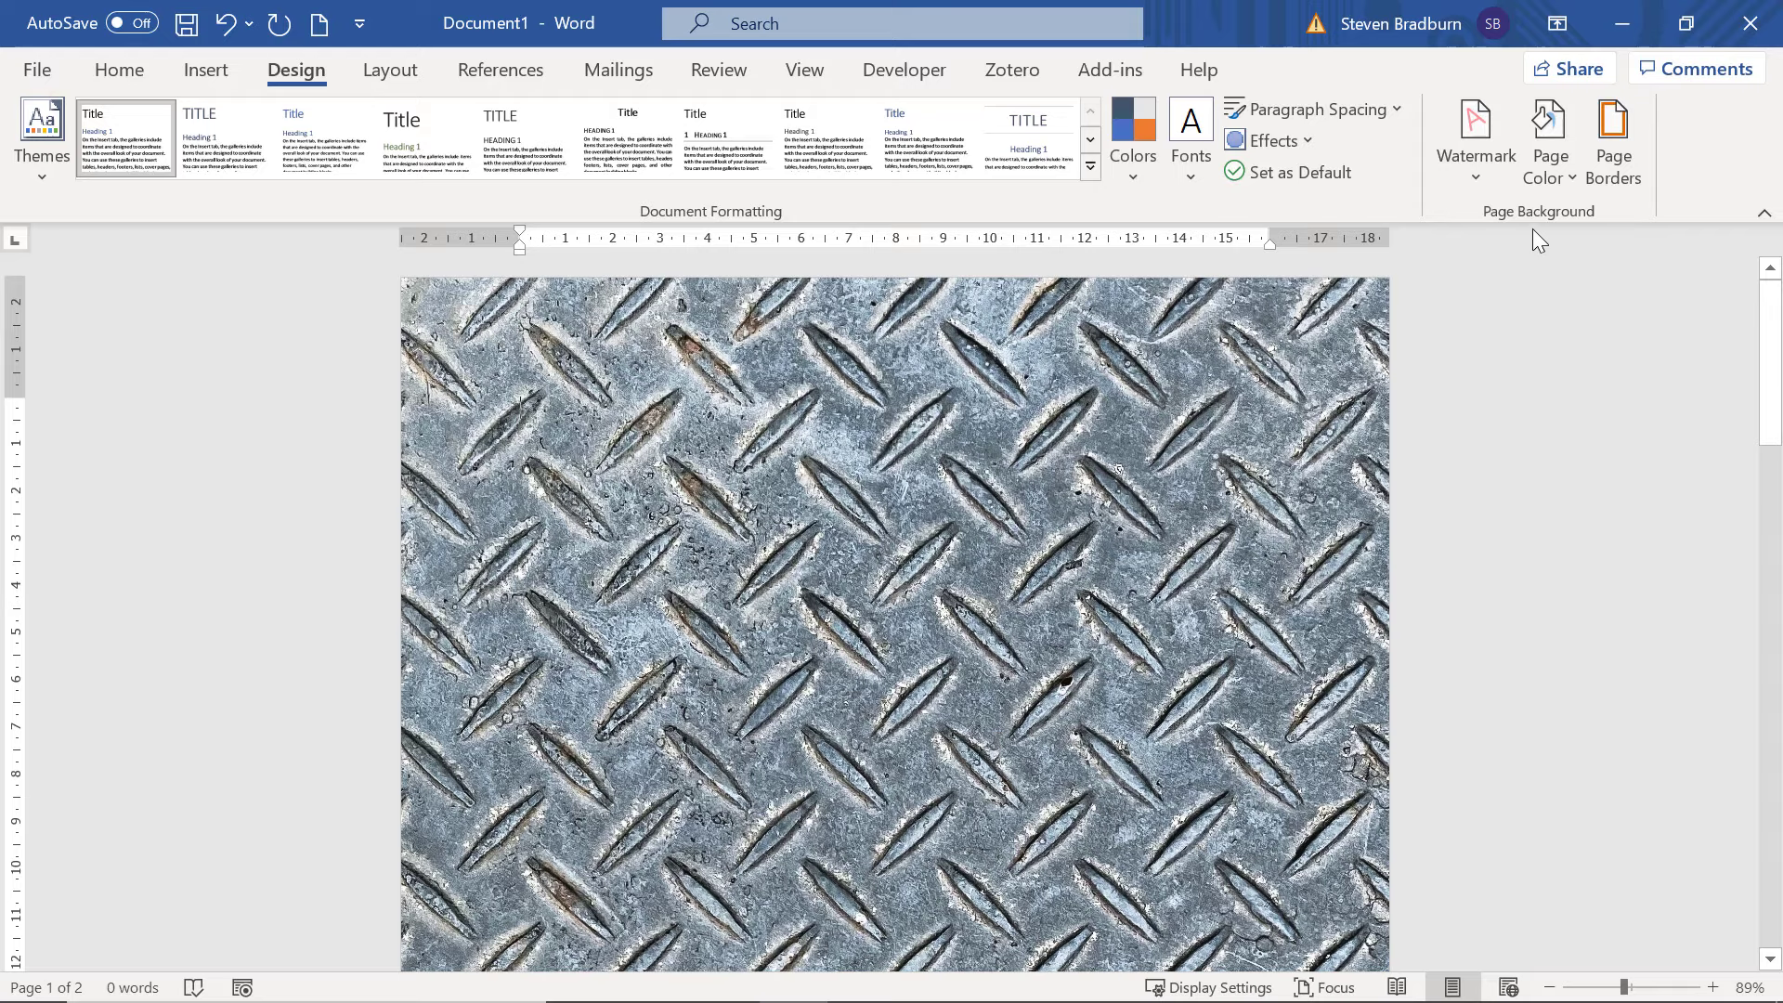
# Step: Reset the page colour to plain white and bring up the Watermark gallery
pyautogui.click(1553, 160)
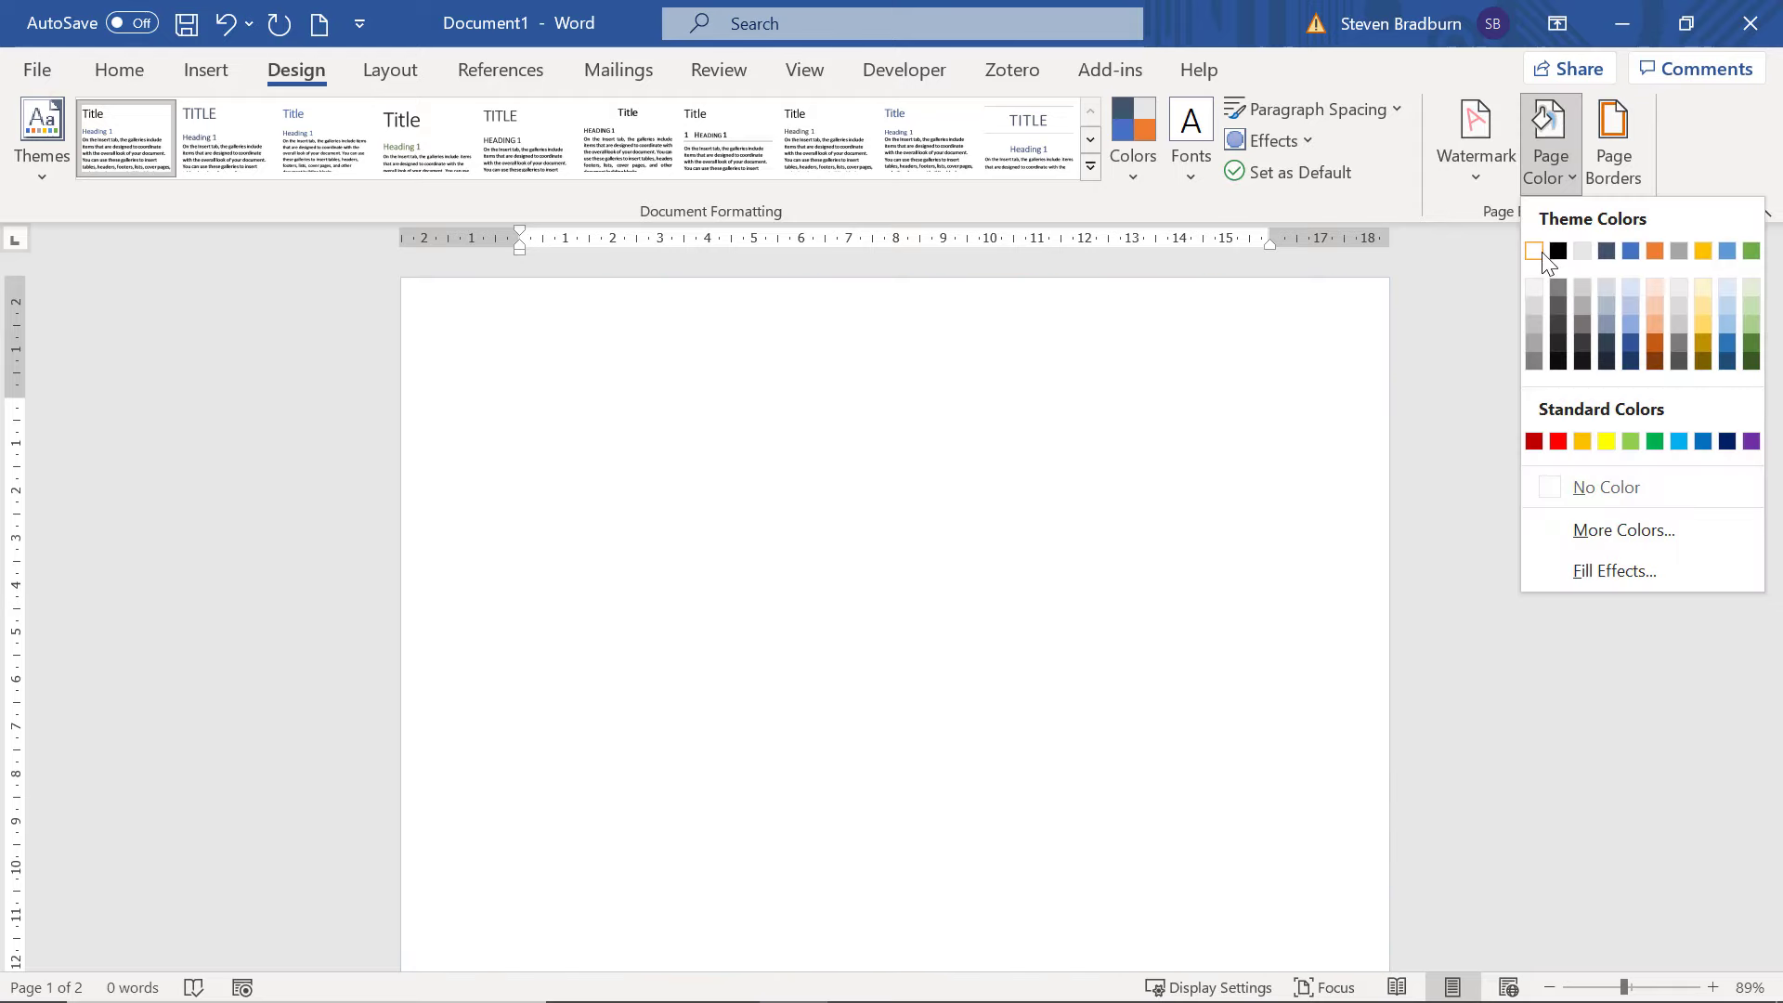
pyautogui.click(1538, 252)
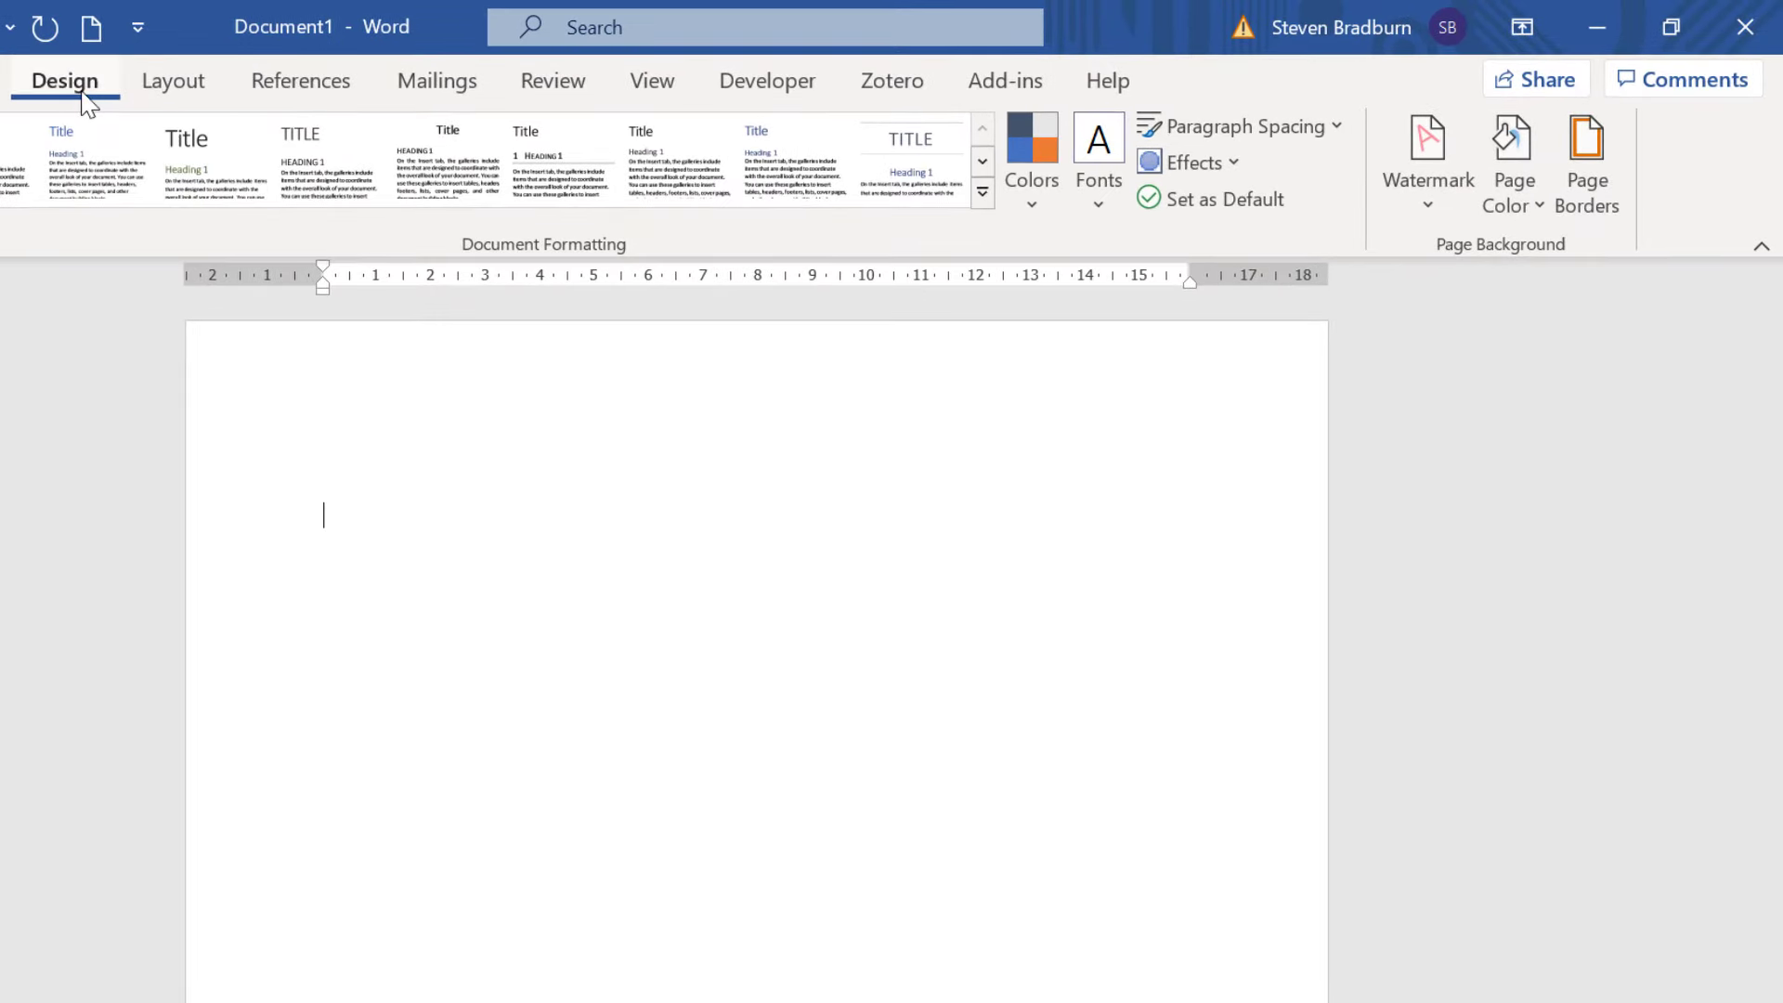
pyautogui.click(1412, 217)
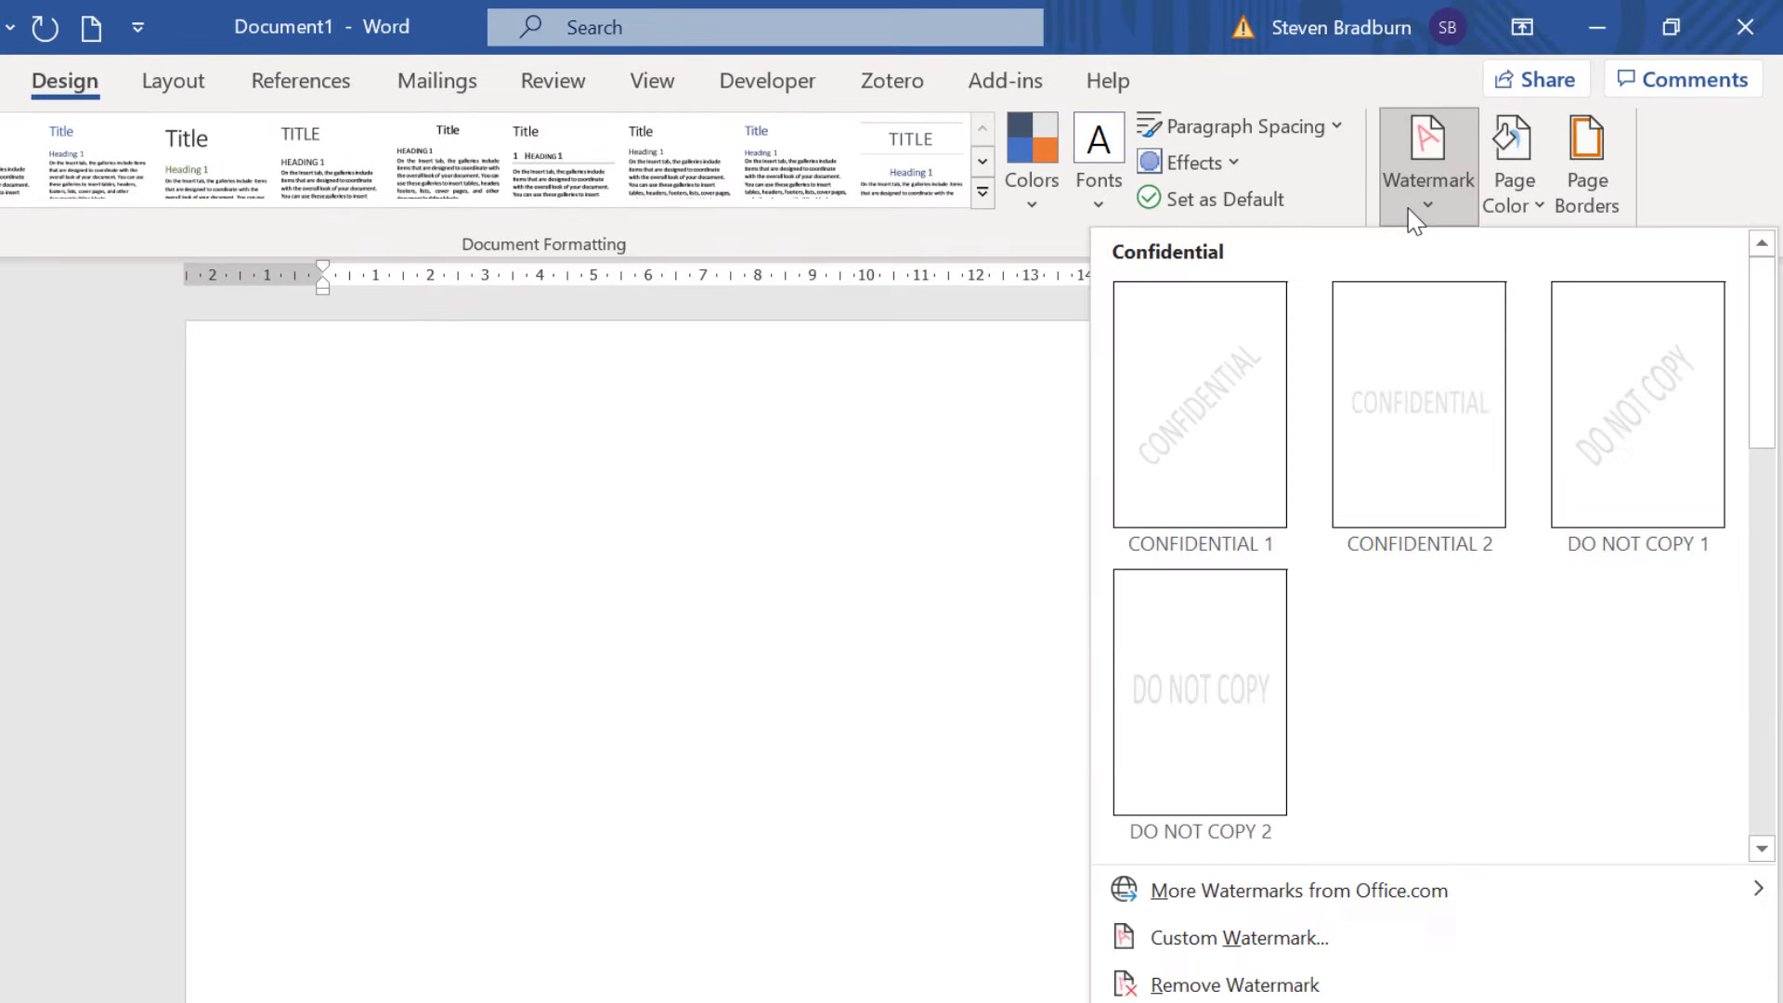
# Step: Set a custom picture watermark using pexels-dlkr-5676470.jpg from a file
pyautogui.click(1239, 939)
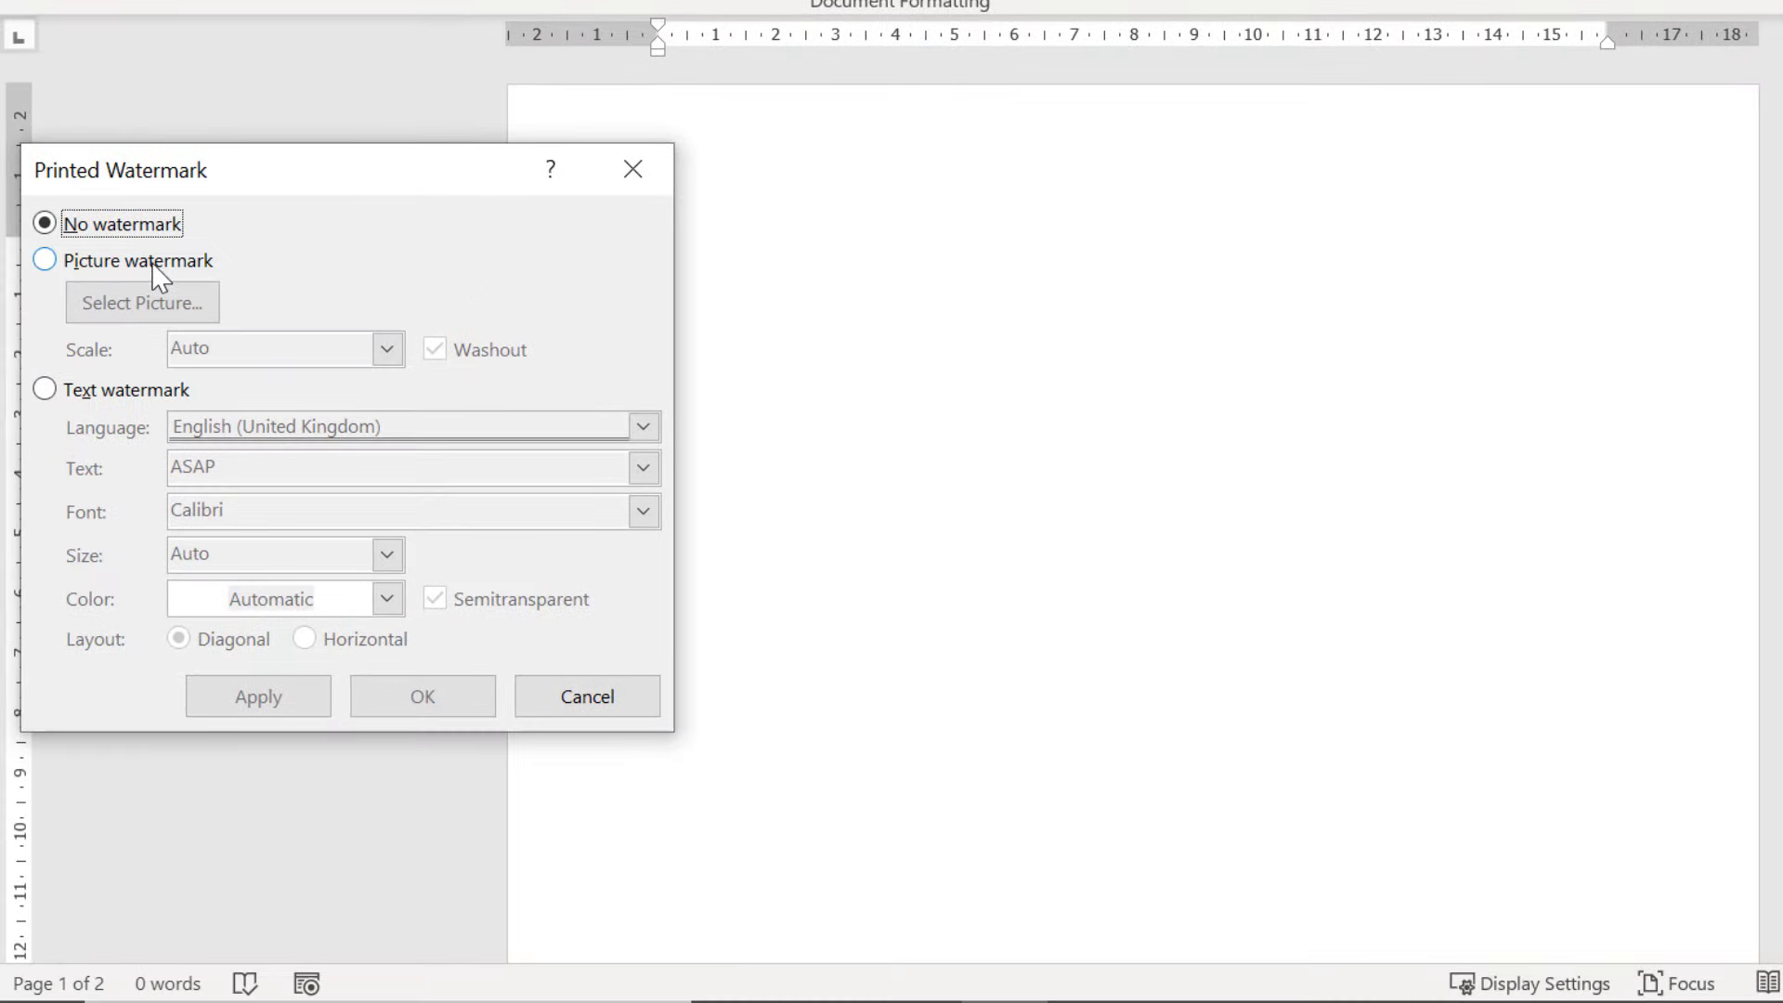
pyautogui.click(159, 262)
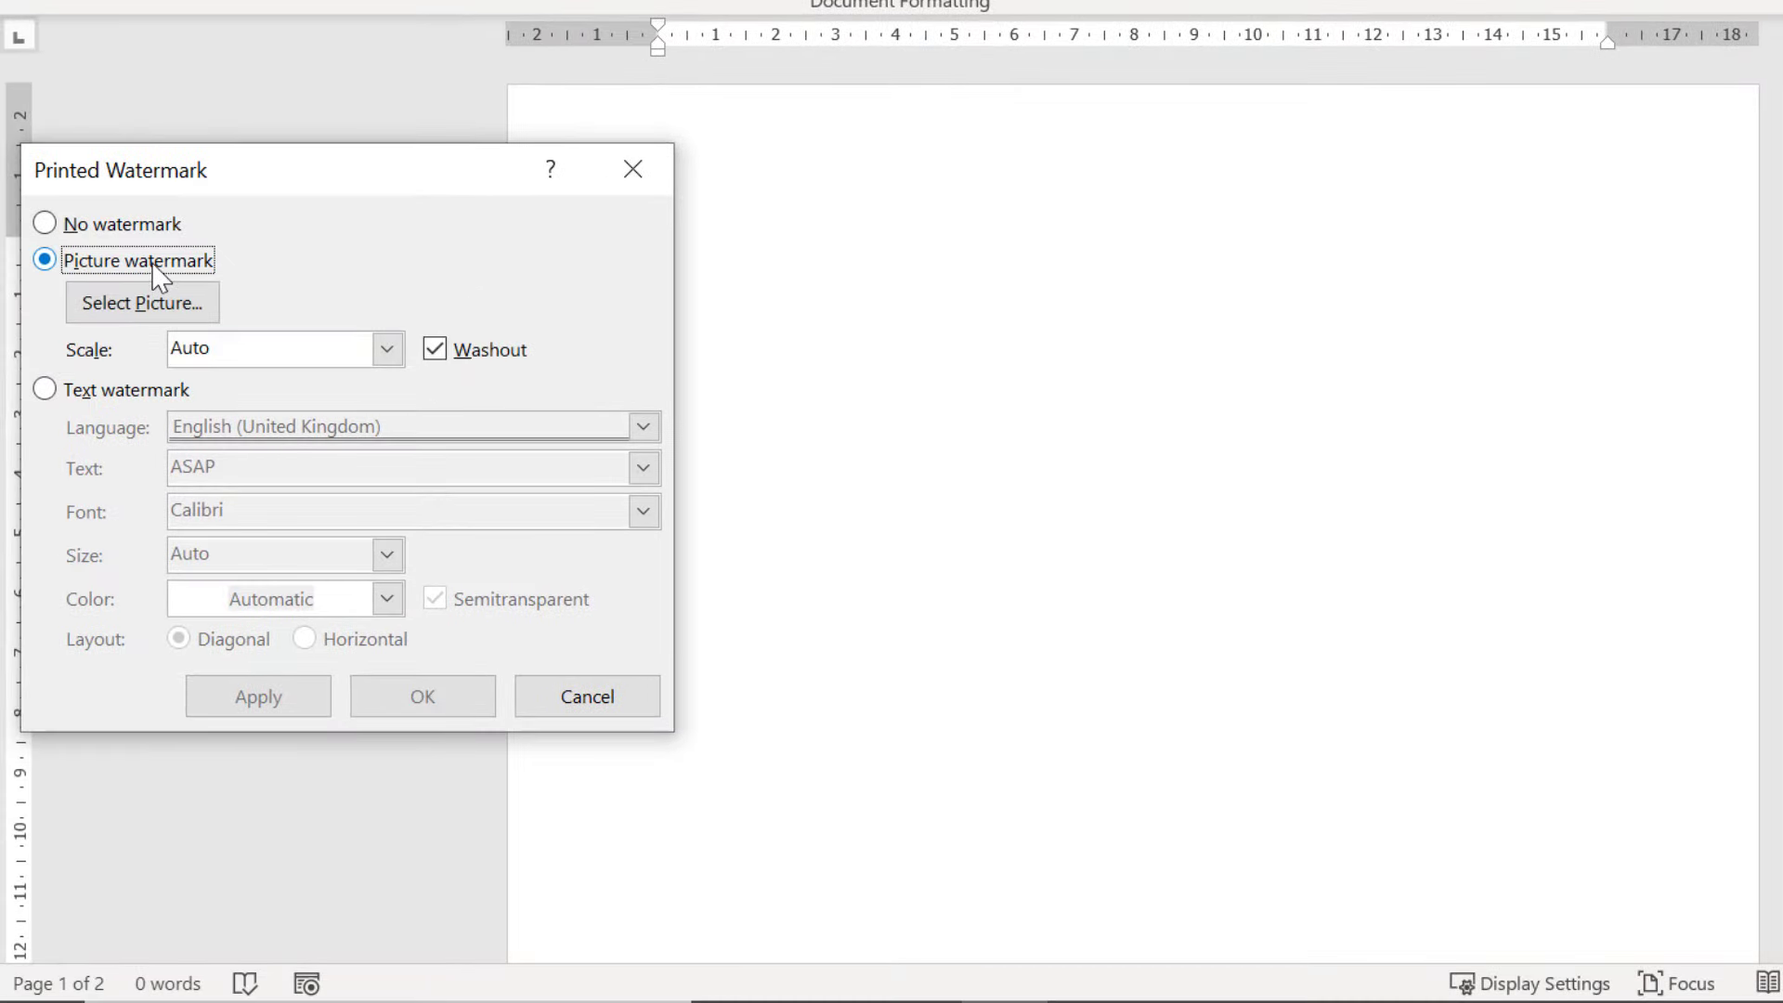
pyautogui.click(178, 307)
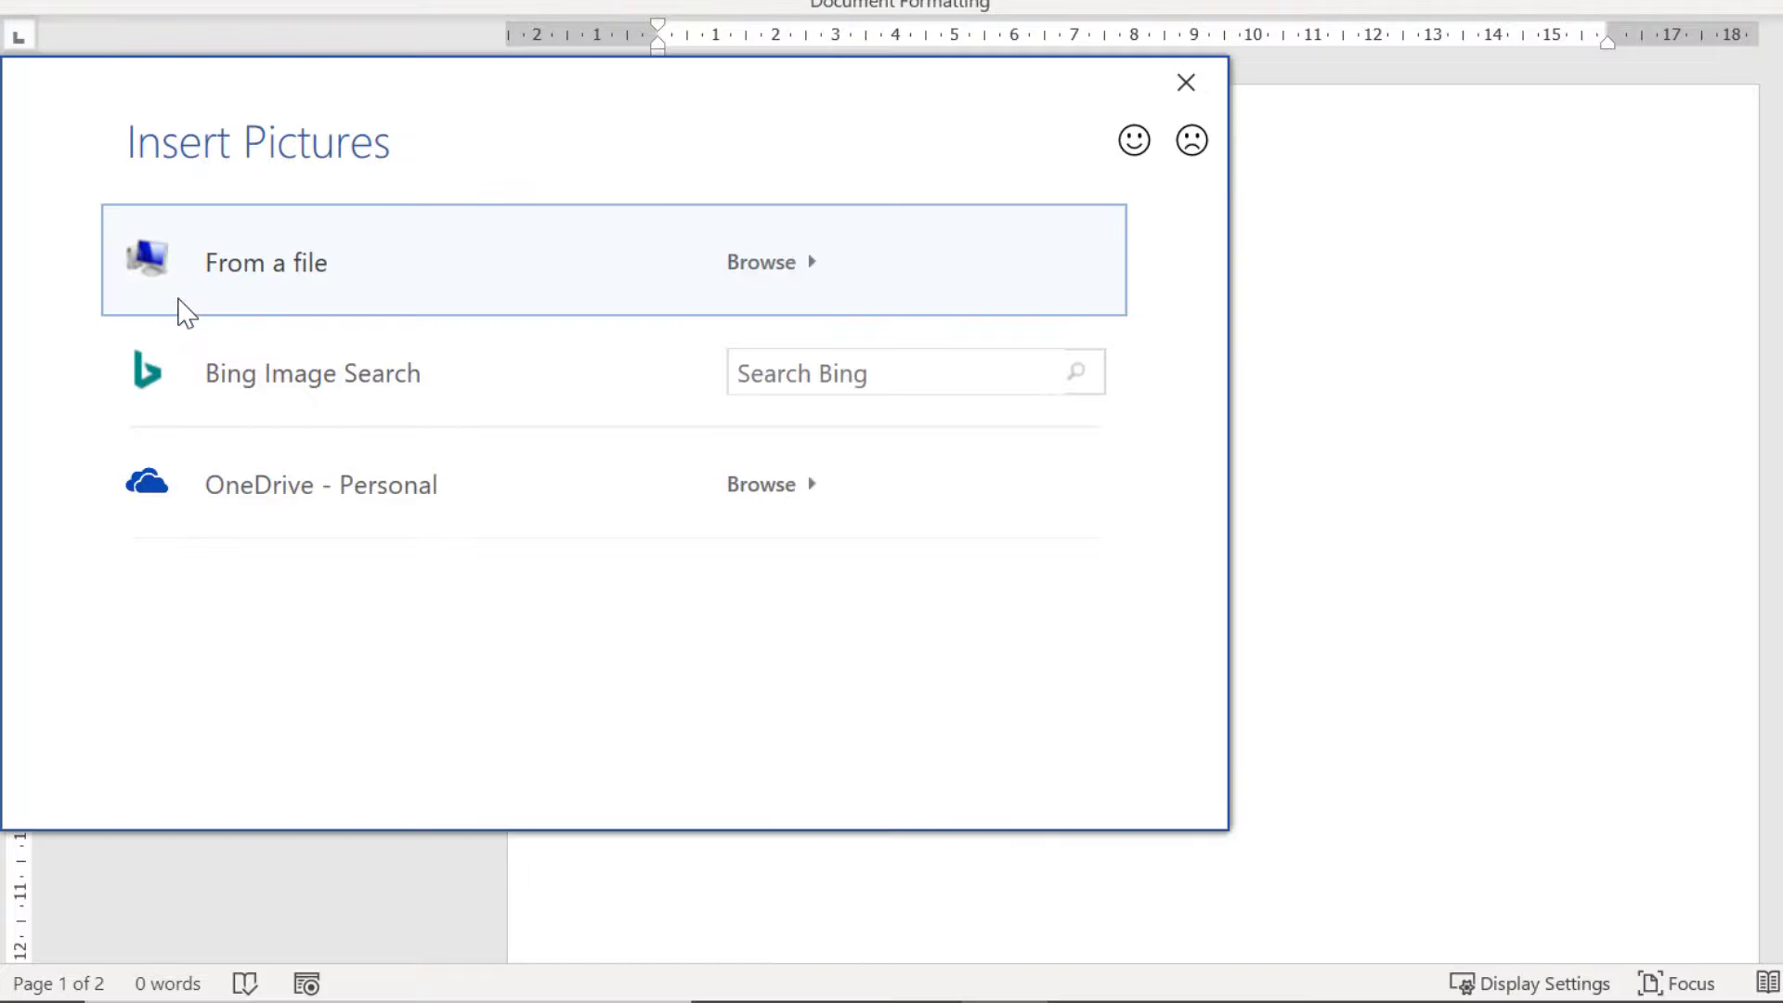
pyautogui.click(366, 279)
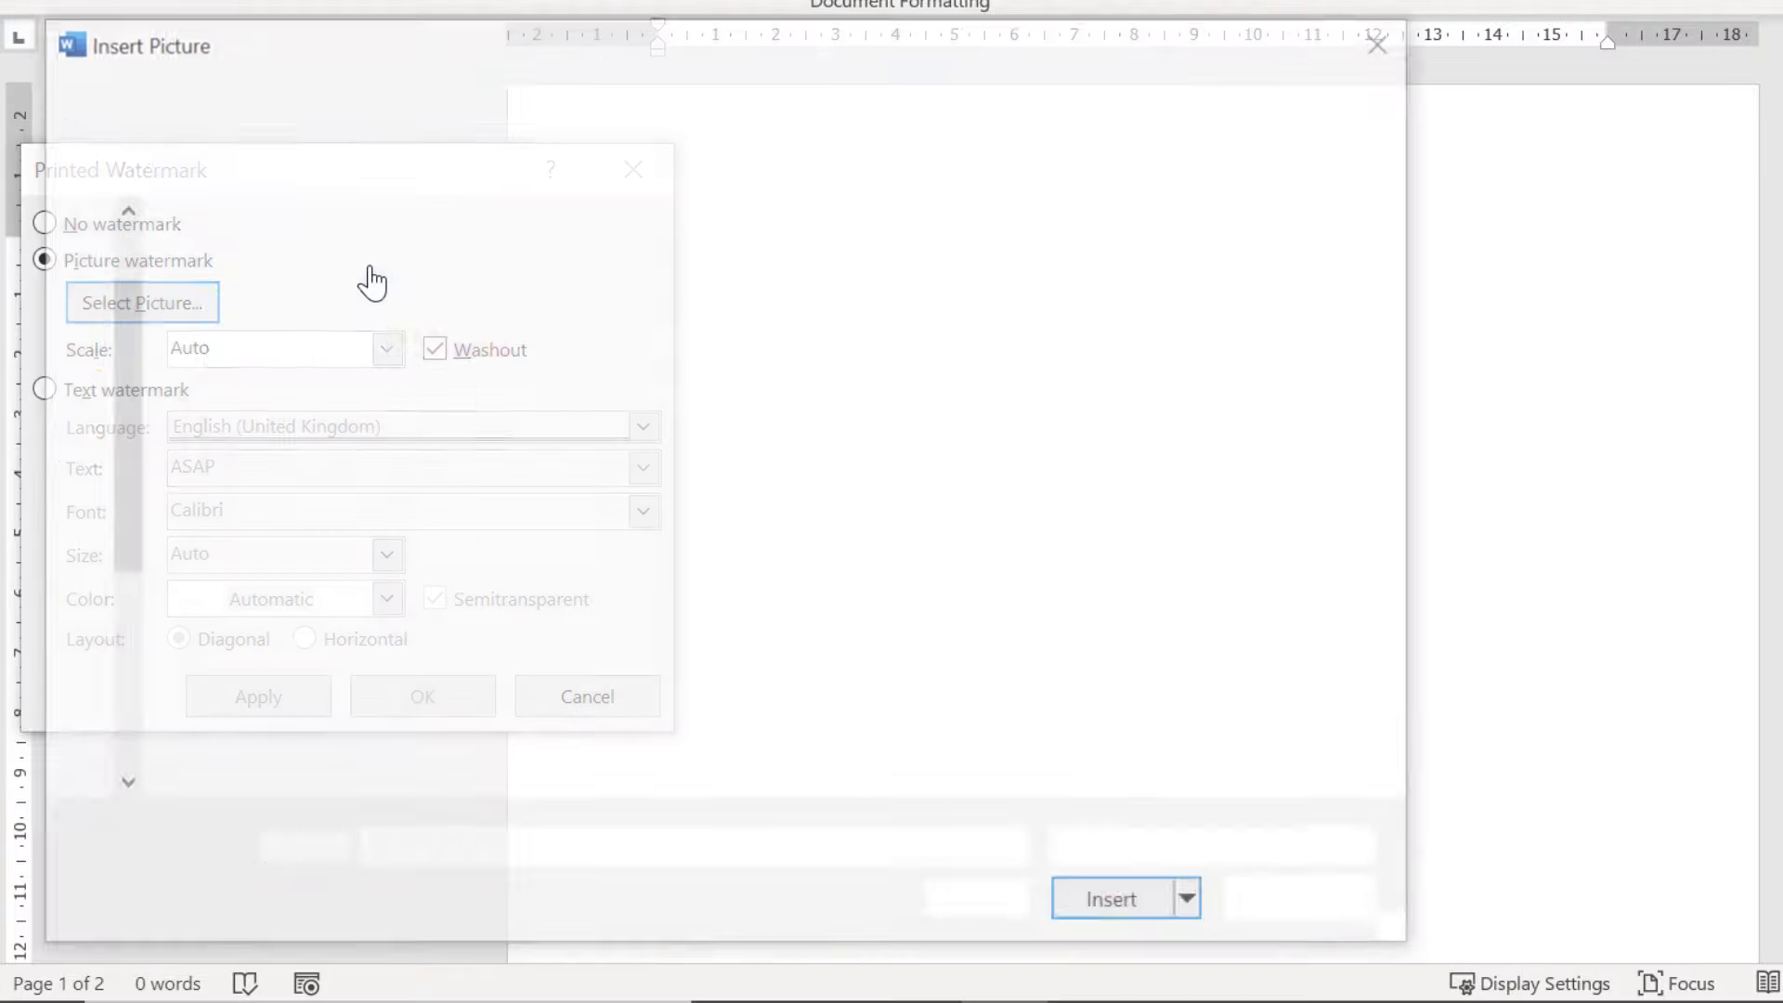
pyautogui.click(284, 272)
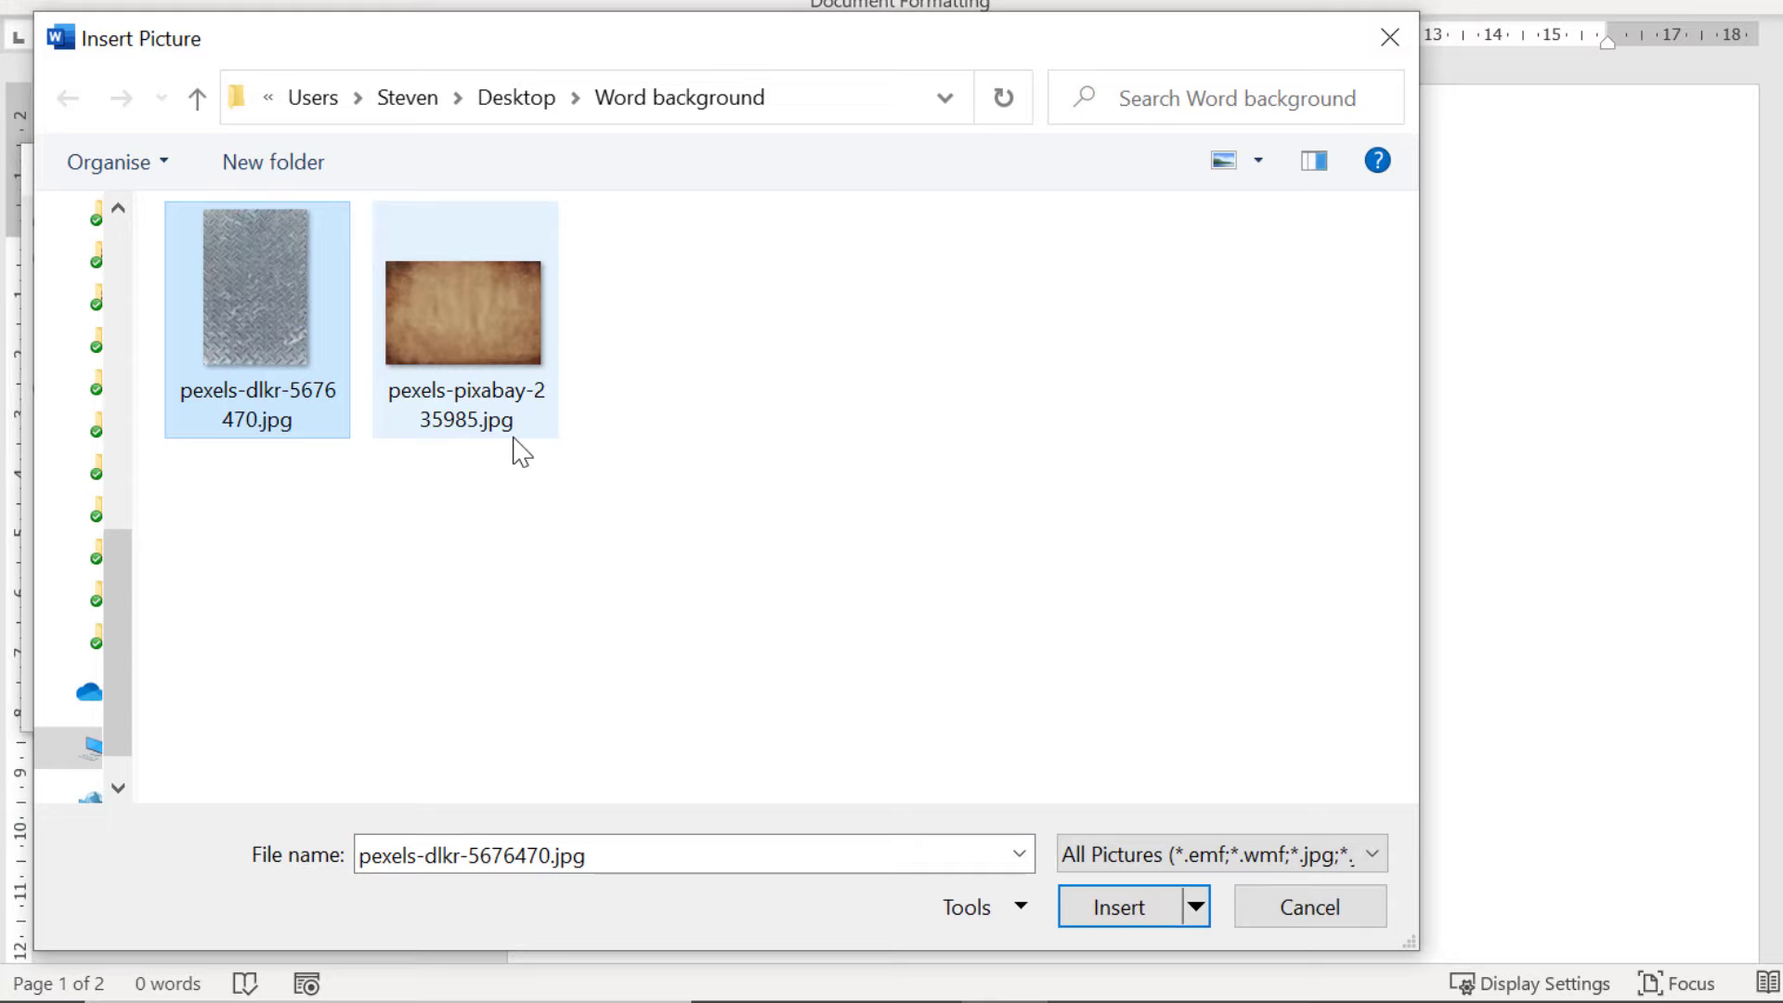
pyautogui.click(1081, 907)
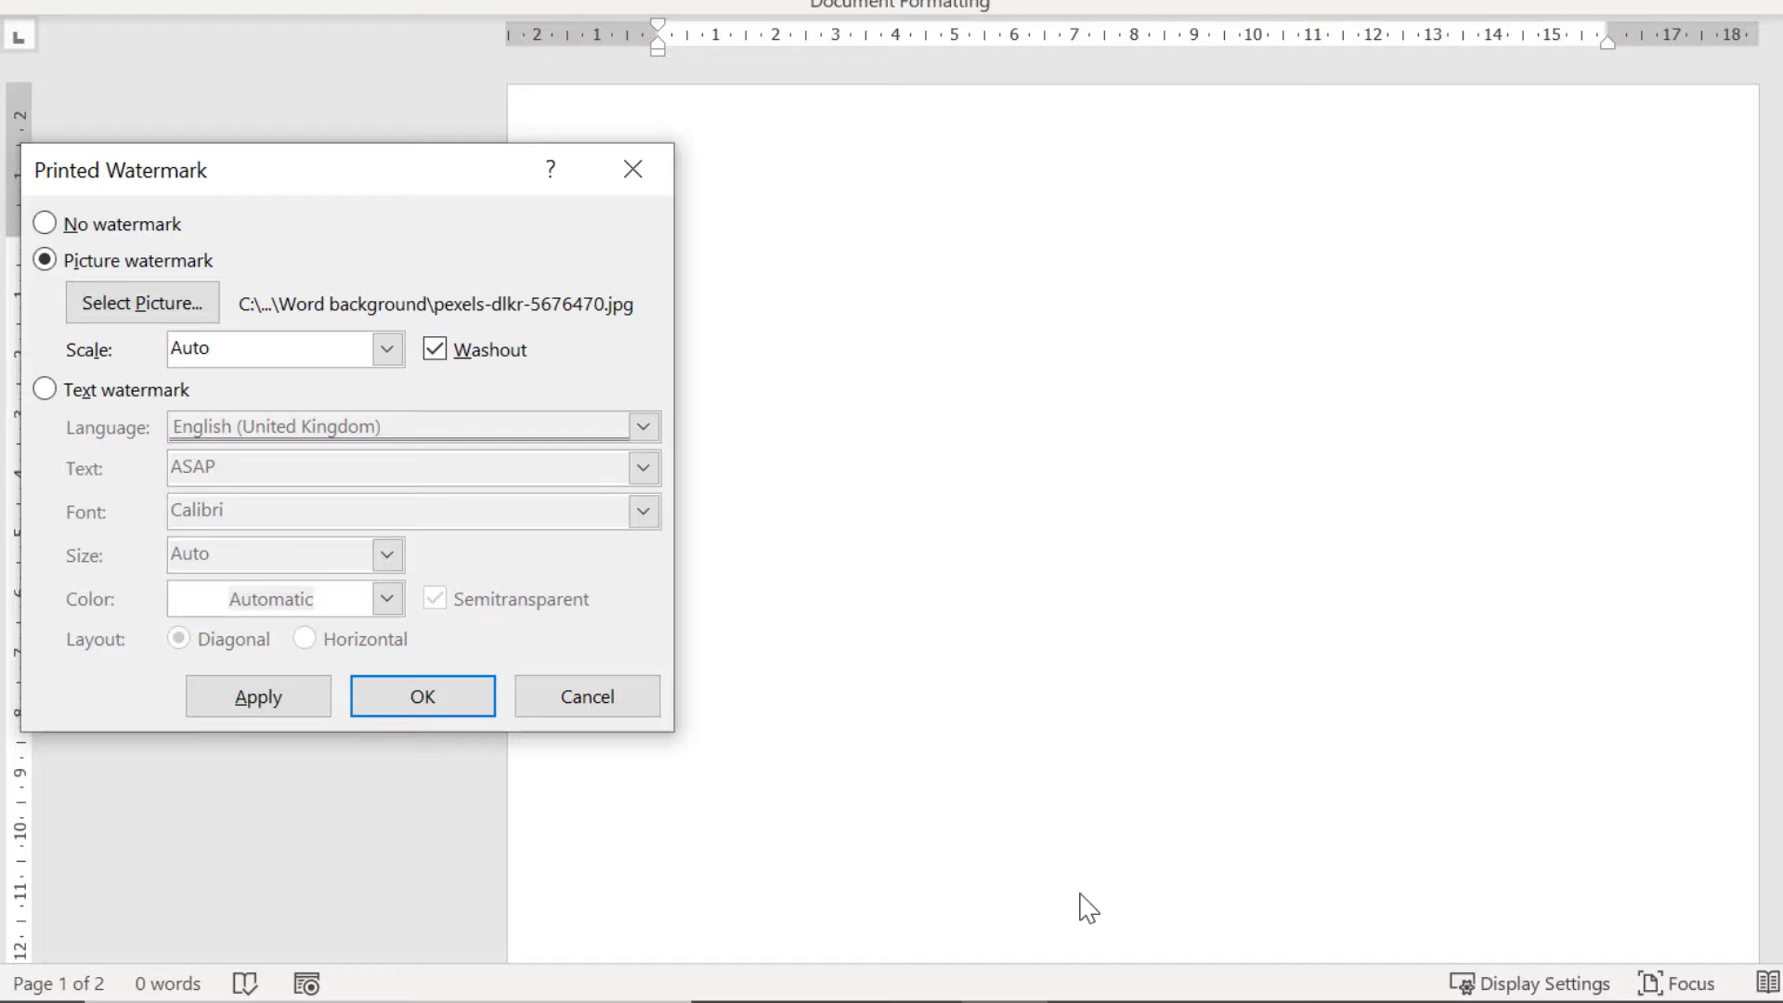
# Step: Apply the watermark unwashed, reapply at 50% scale, then re-tick Washout
pyautogui.click(435, 350)
pyautogui.click(269, 698)
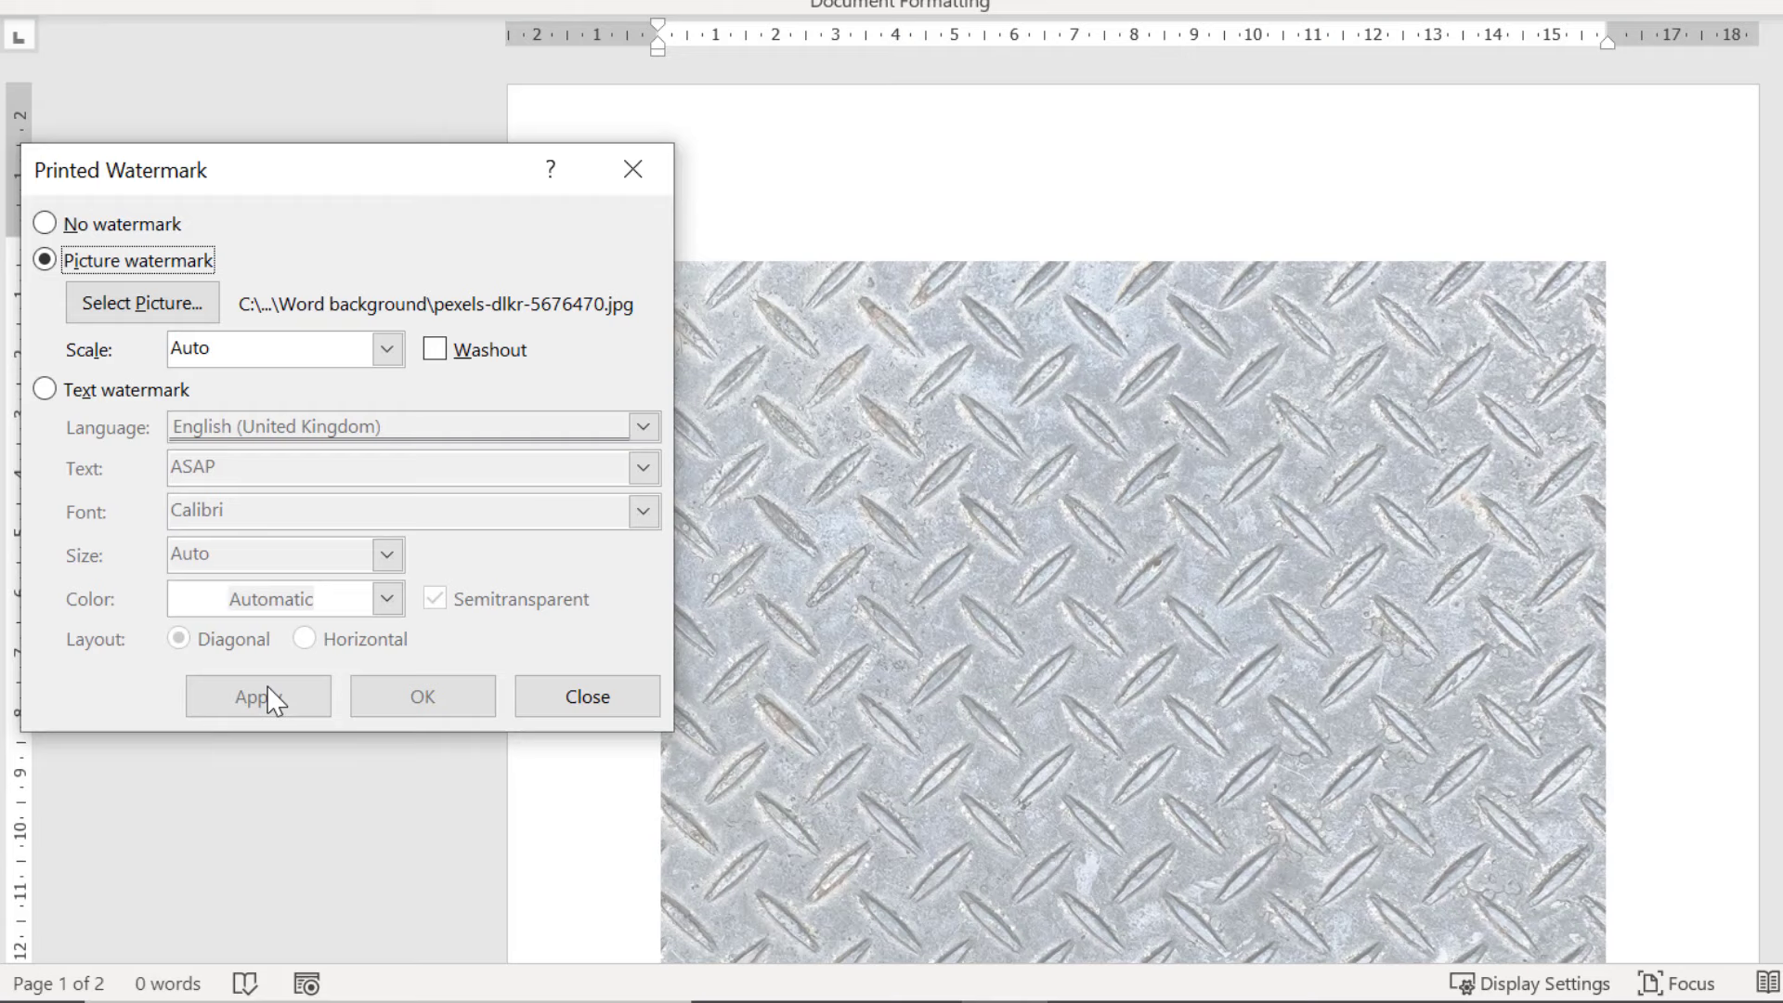
pyautogui.click(386, 350)
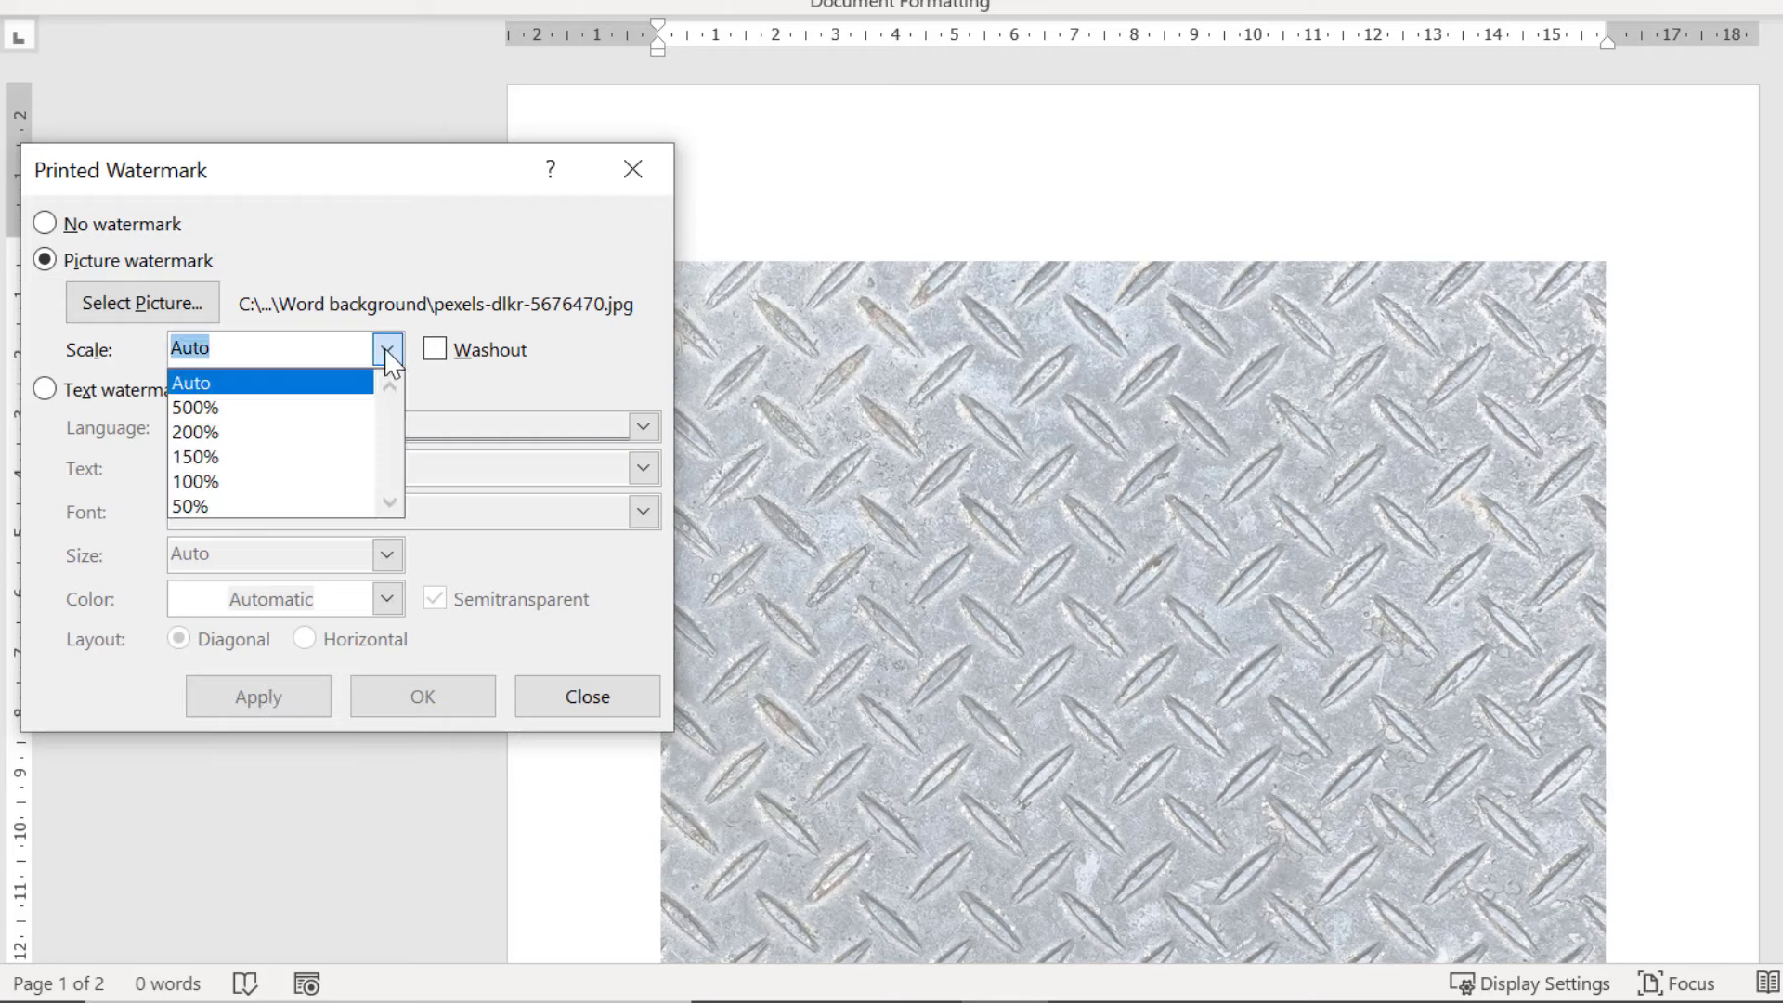
pyautogui.click(344, 504)
pyautogui.click(278, 698)
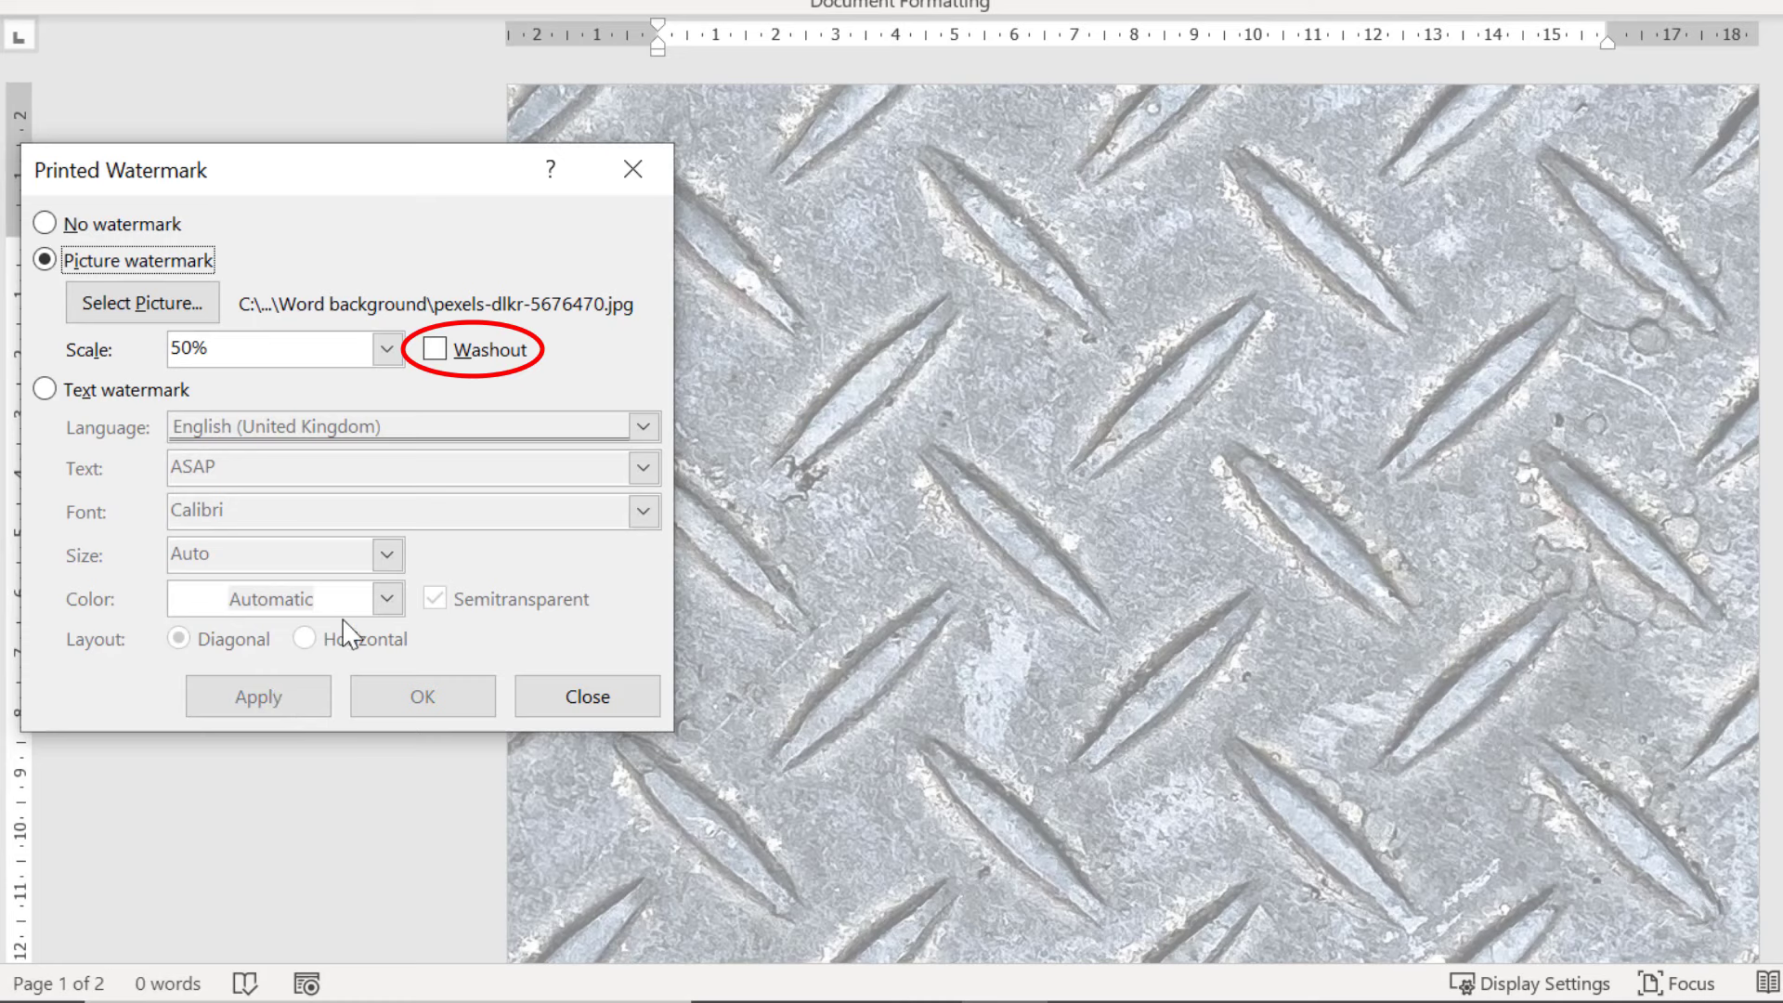
pyautogui.click(458, 362)
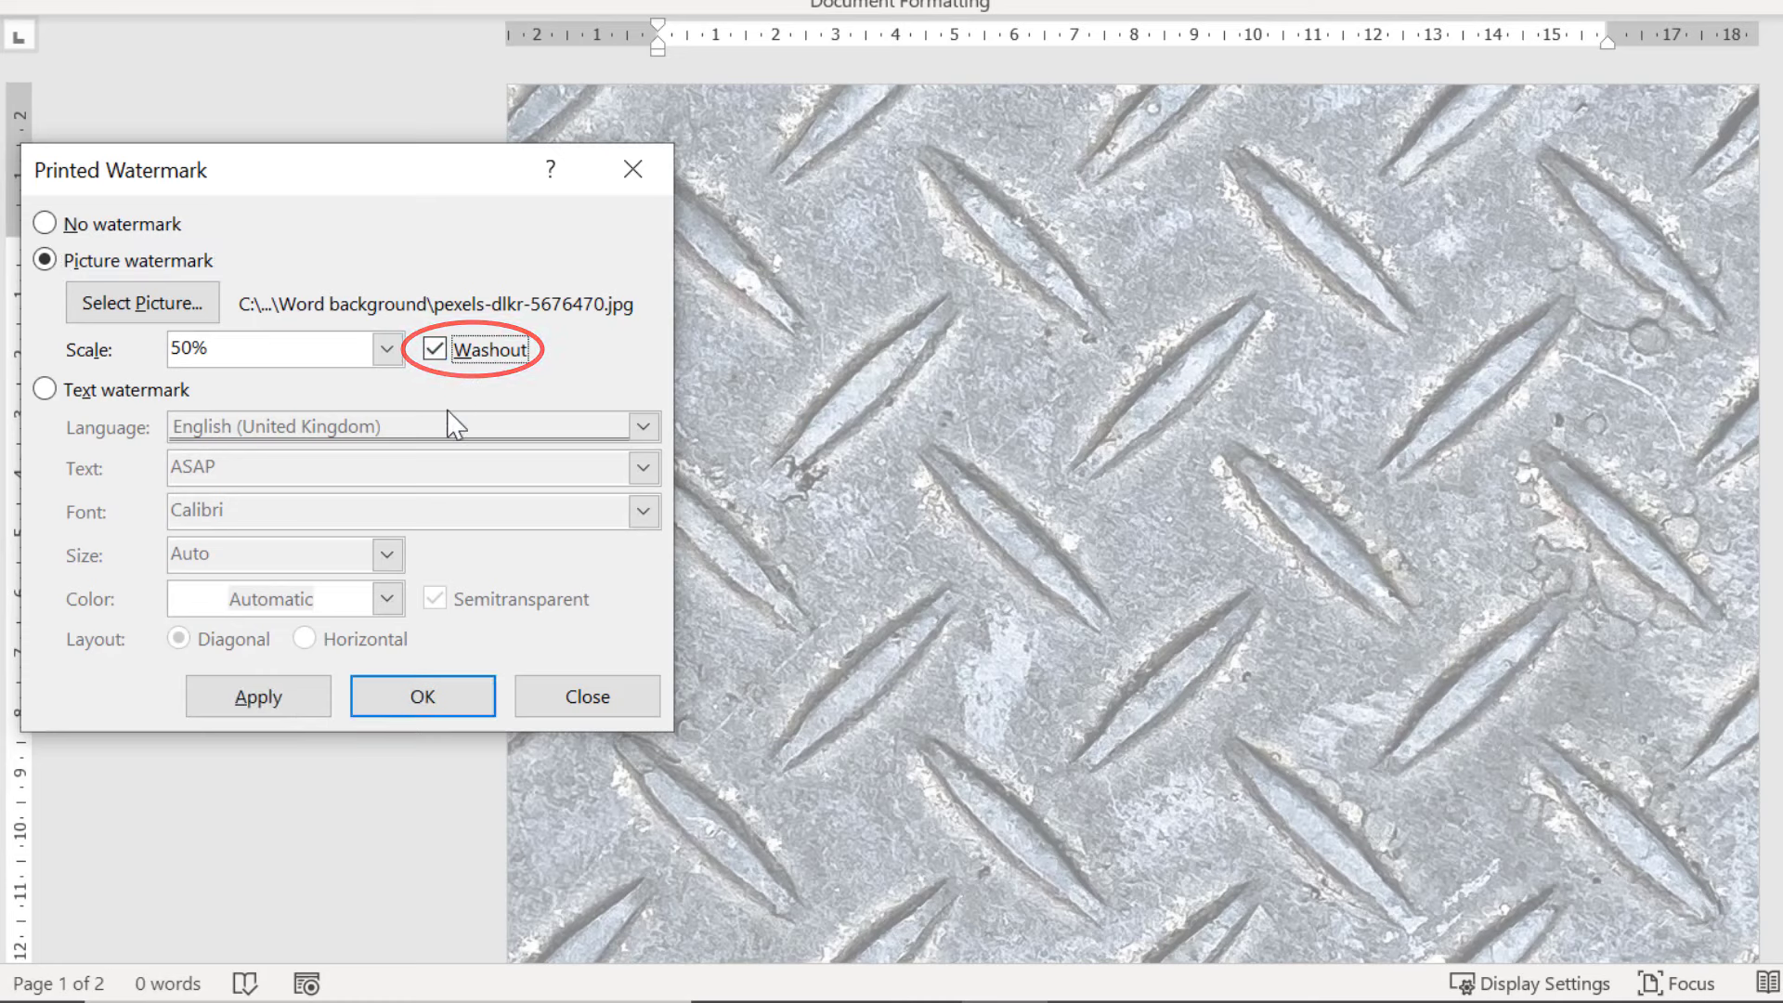
# Step: Apply the washed-out 50% metal watermark, close the dialog, and scroll to review the page
pyautogui.click(299, 703)
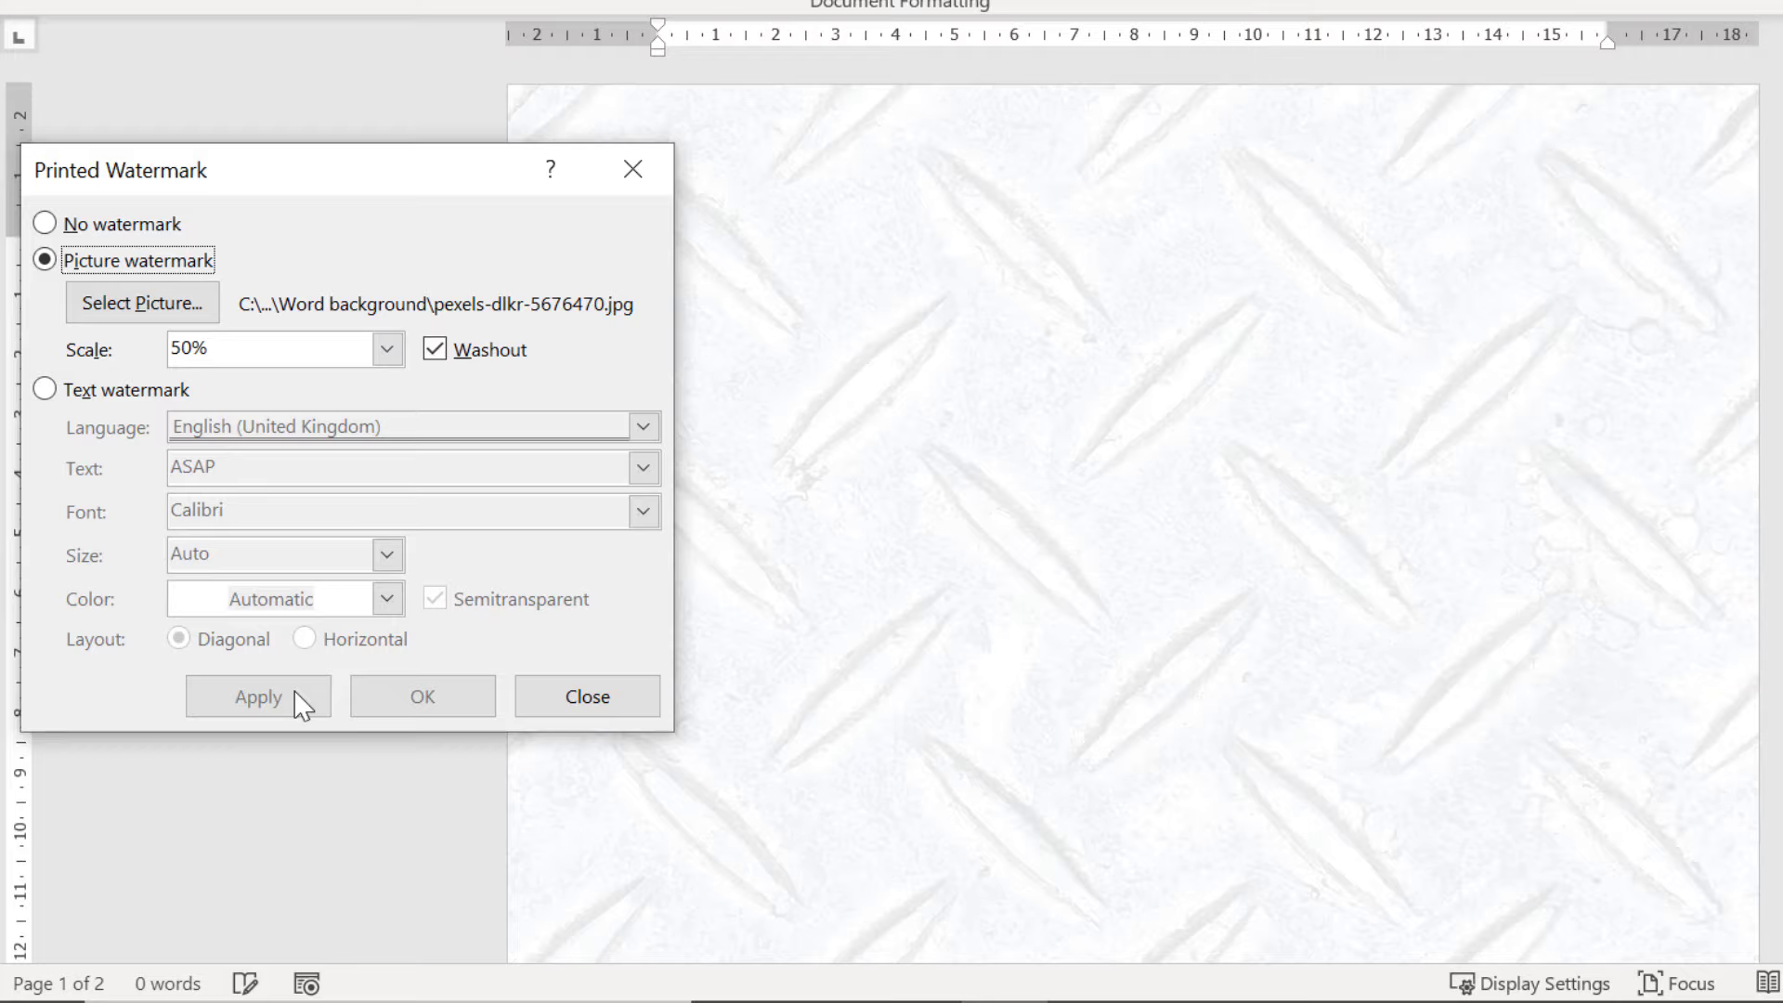
pyautogui.click(569, 706)
pyautogui.scroll(-1, 469, 748)
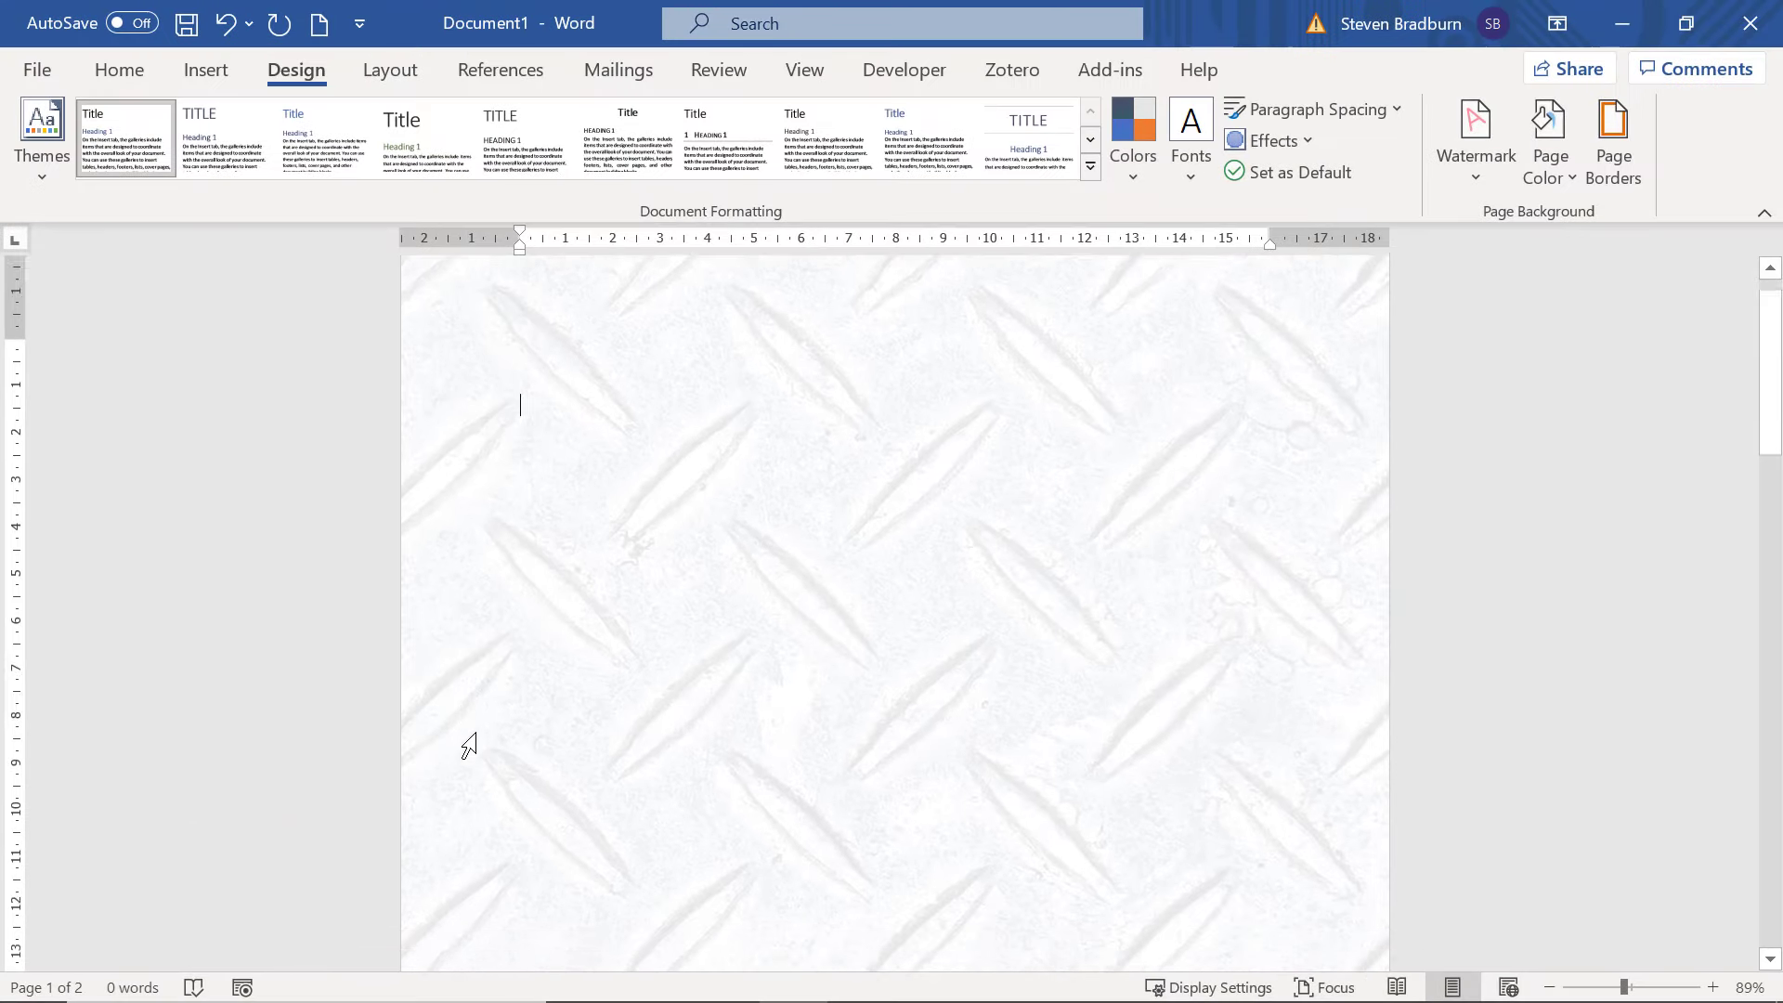
pyautogui.scroll(-5, 469, 747)
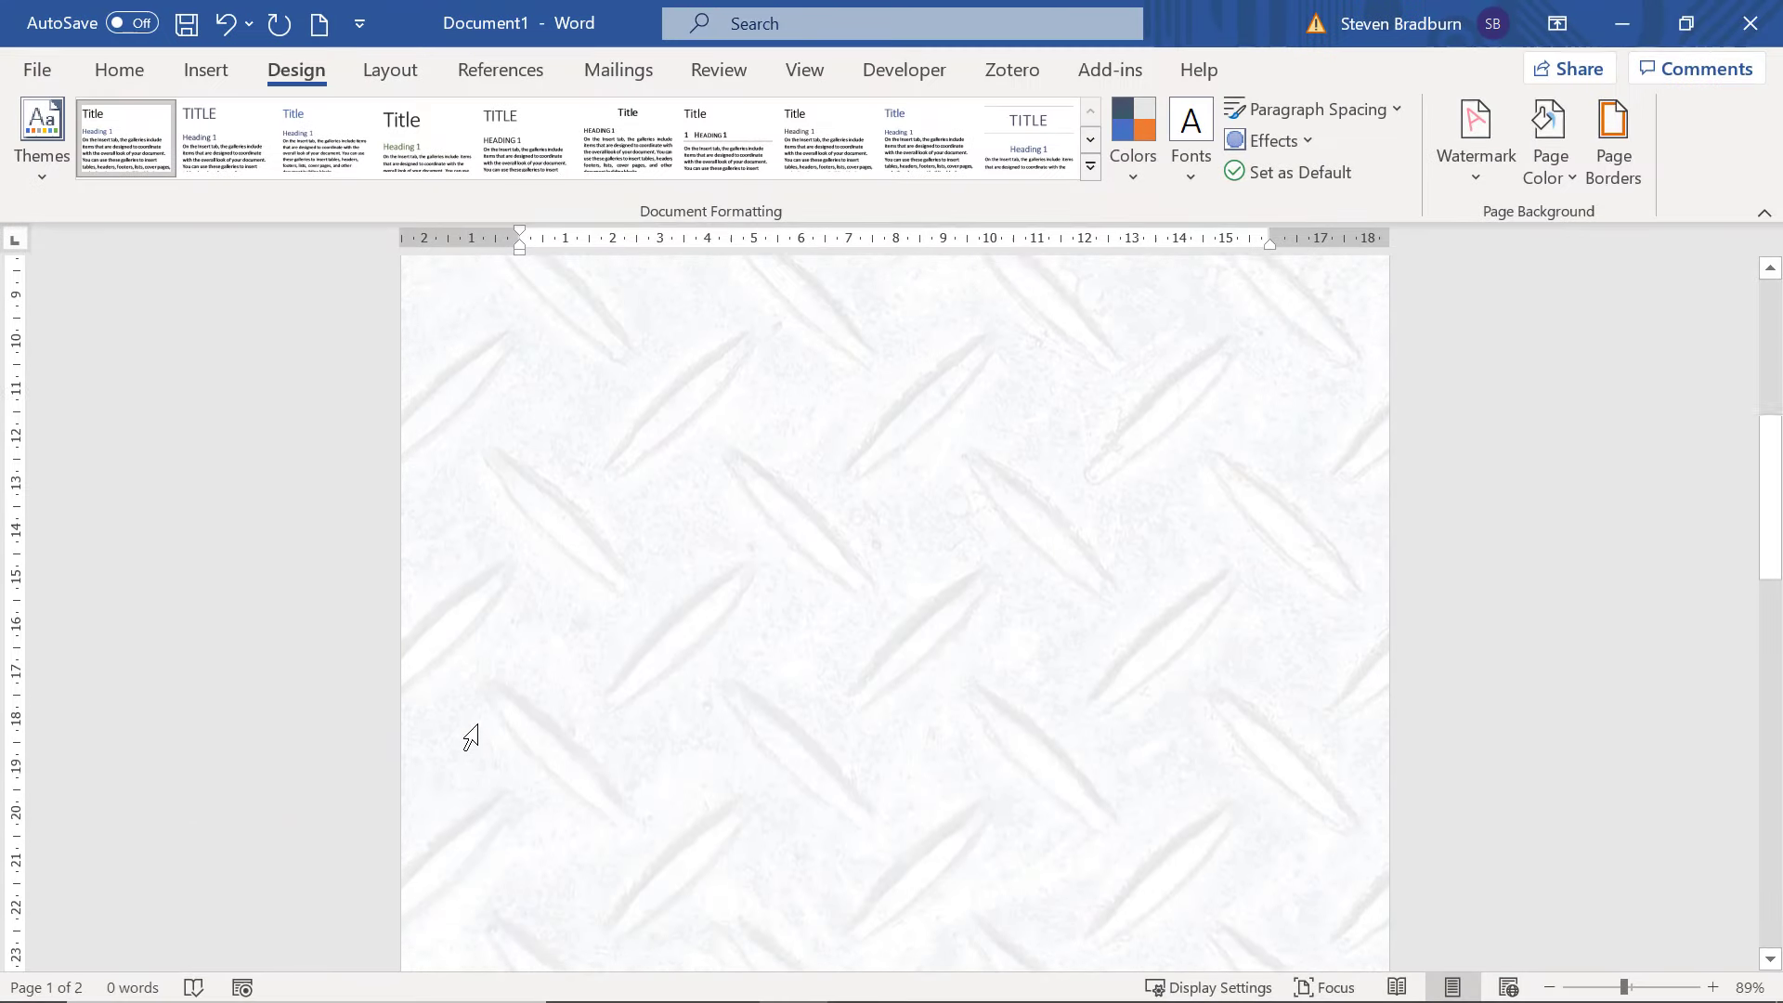
pyautogui.scroll(6, 471, 736)
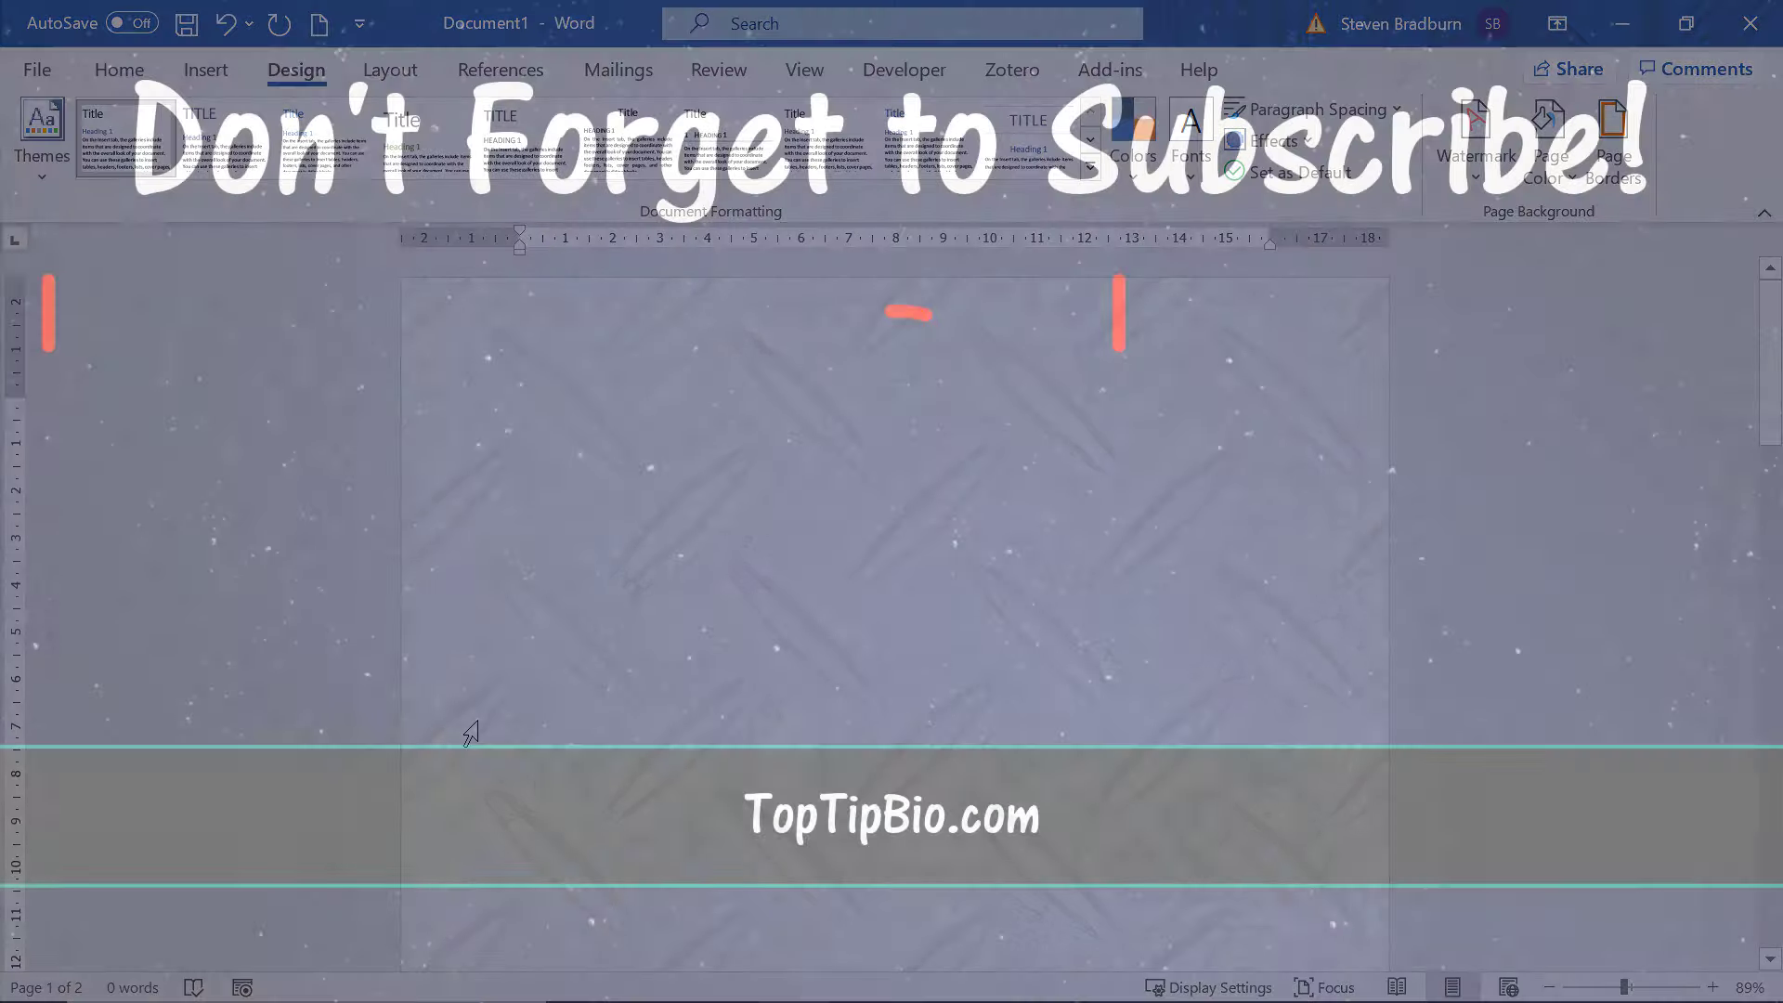